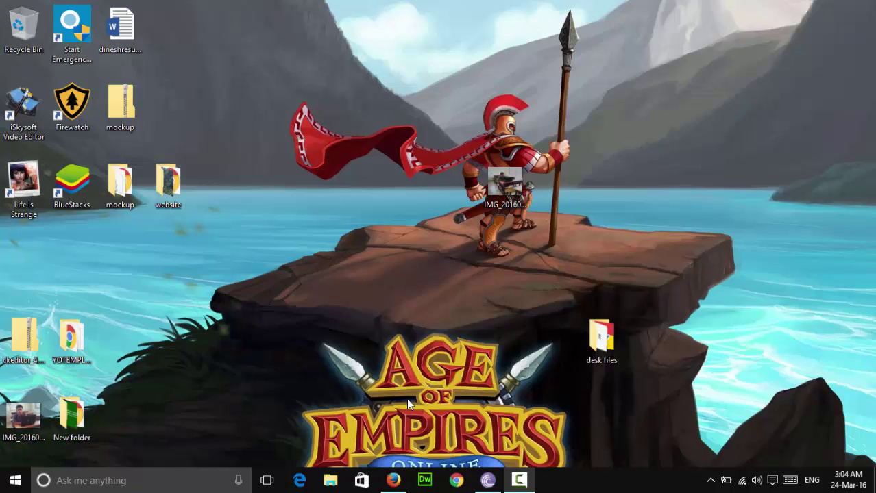
- Launch Firefox from the taskbar so the Dropbox home page appears
{"action": "left_click", "coordinate": [393, 482]}
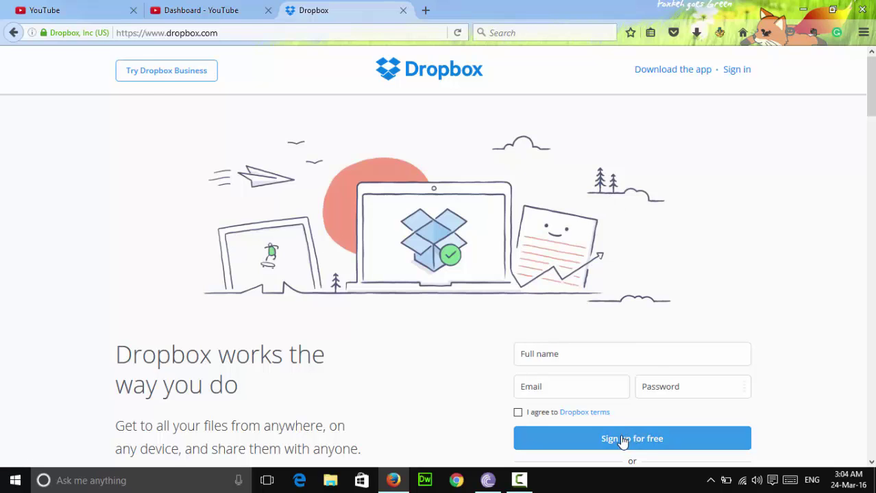
- Sign in to Dropbox with the saved email and password, dismissing the save-login prompt
{"action": "left_click", "coordinate": [737, 70]}
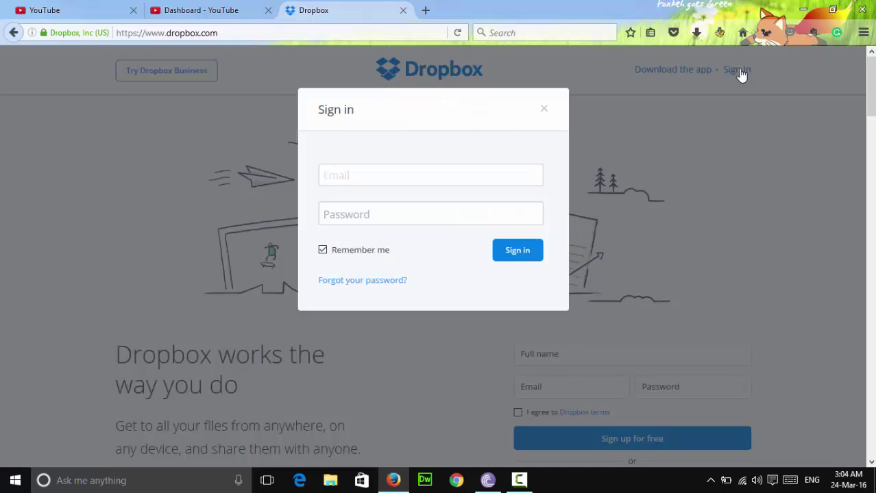
{"action": "left_click", "coordinate": [450, 177]}
{"action": "type", "text": "g"}
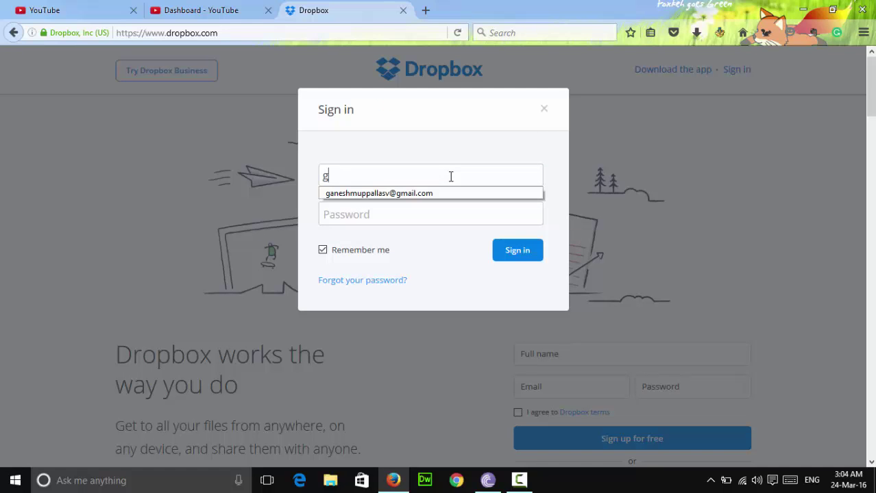
{"action": "key", "text": "Down"}
{"action": "key", "text": "Return"}
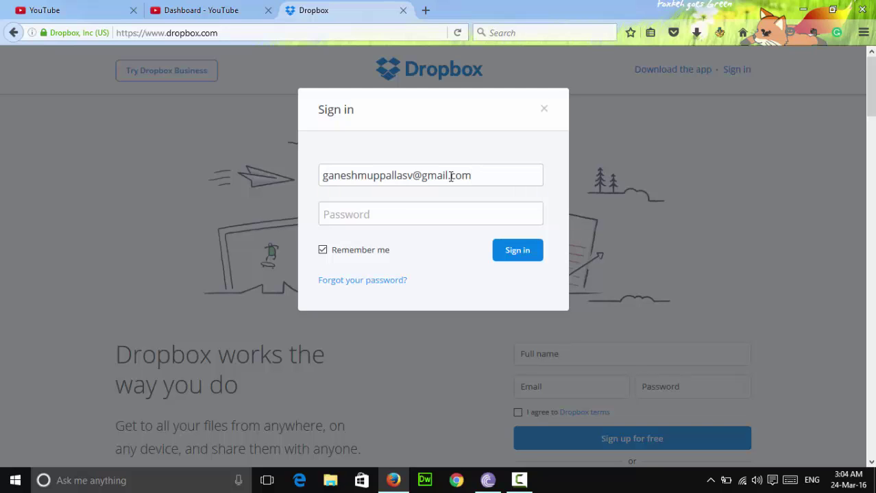
{"action": "key", "text": "Tab"}
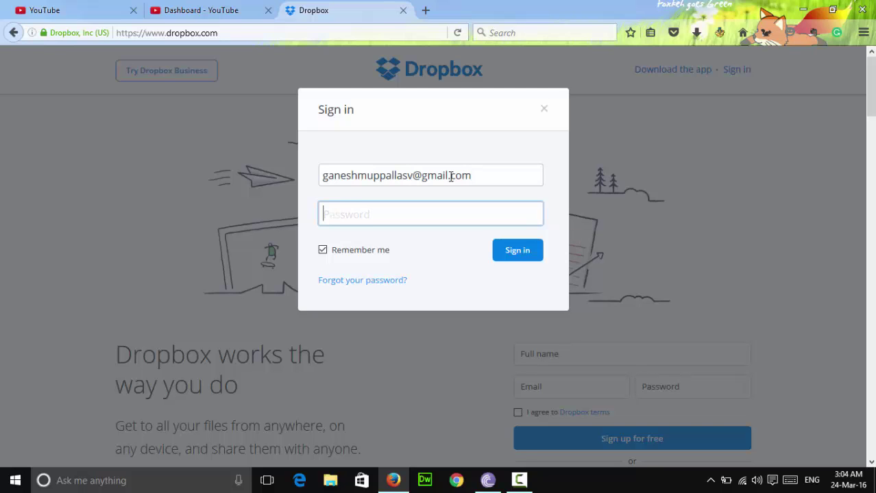
{"action": "key", "text": "Return"}
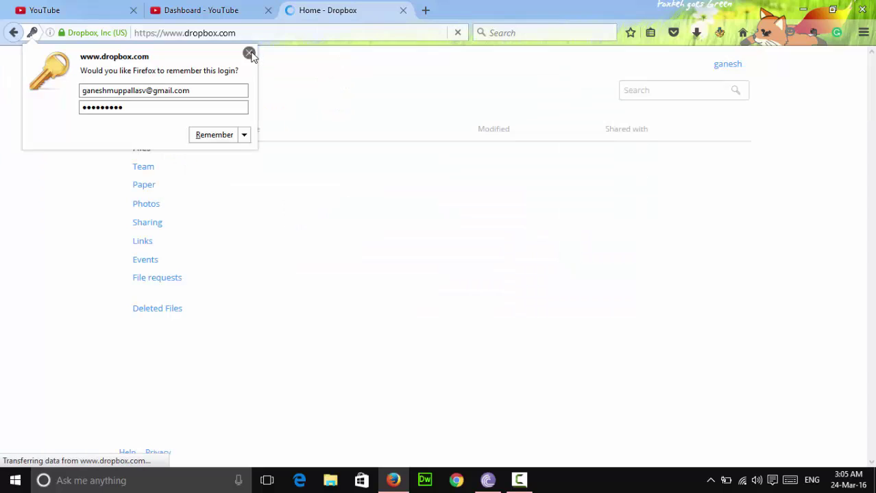
{"action": "left_click", "coordinate": [250, 54]}
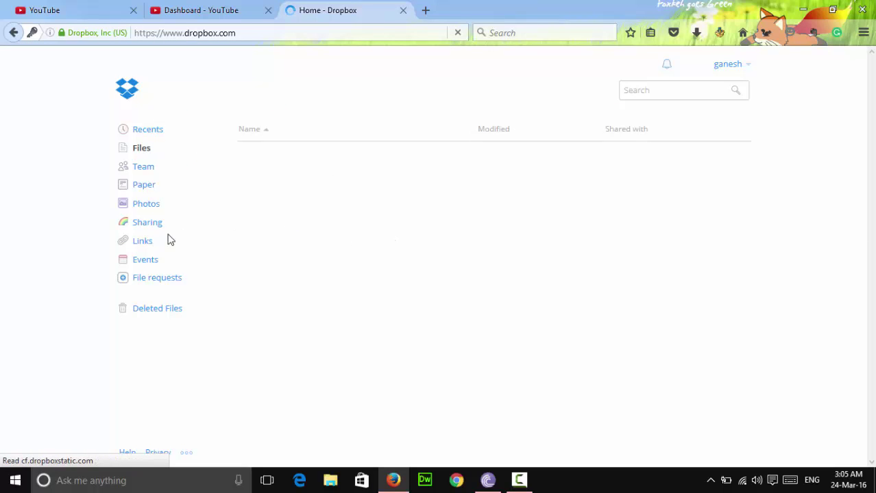
- Open Paper from the sidebar and scroll through the Recent docs list
{"action": "left_click", "coordinate": [143, 189]}
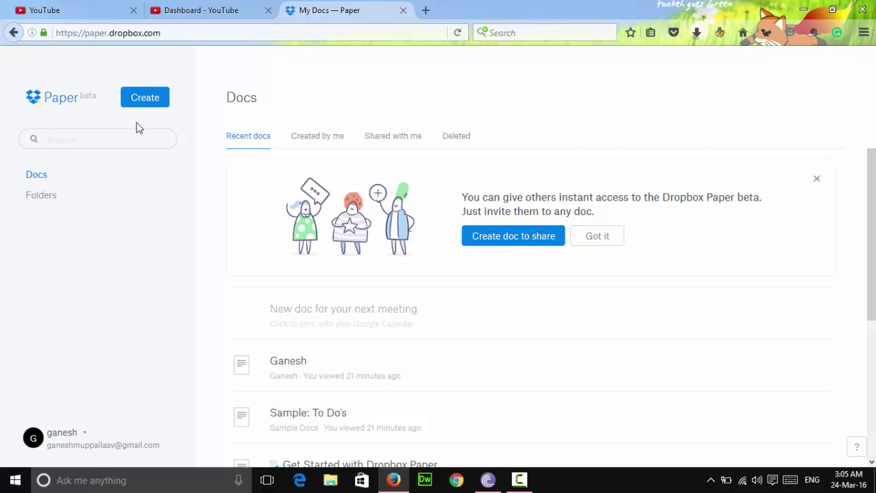
{"action": "scroll", "coordinate": [351, 317], "scroll_direction": "down", "scroll_amount": 5}
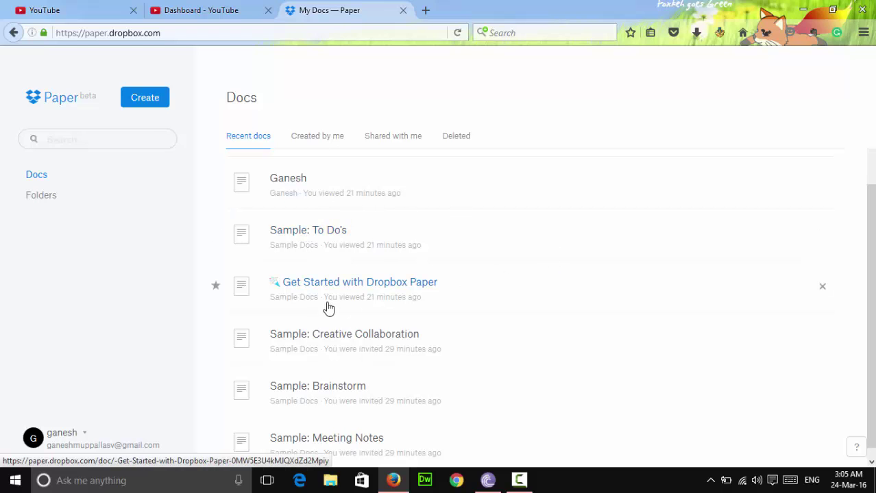
{"action": "scroll", "coordinate": [461, 310], "scroll_direction": "down", "scroll_amount": 1}
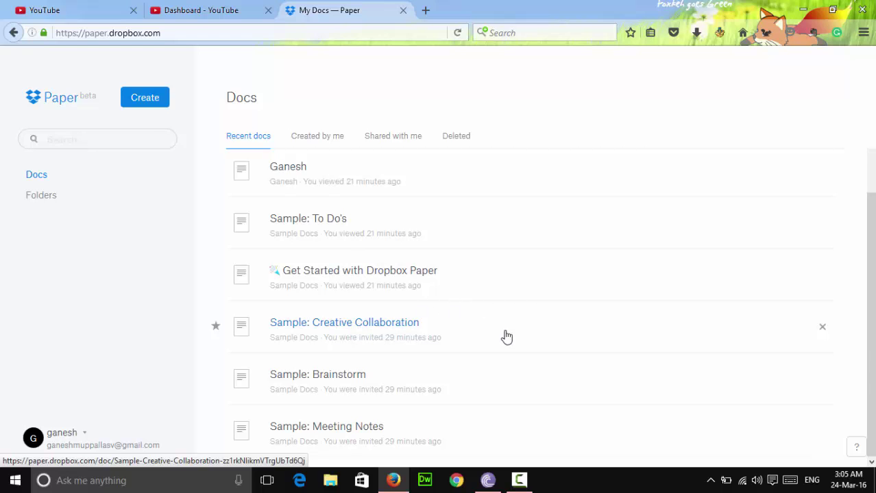
{"action": "scroll", "coordinate": [507, 337], "scroll_direction": "up", "scroll_amount": 5}
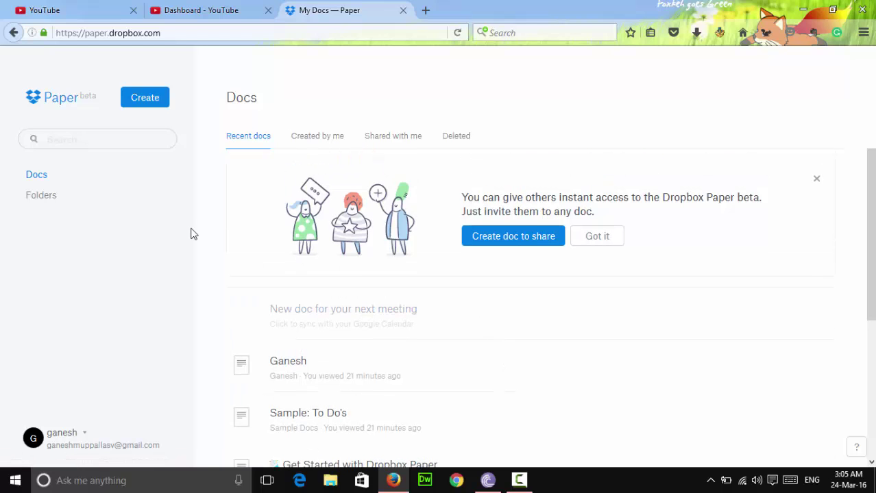
- Create a new Paper doc titled 'Ganesh'
{"action": "left_click", "coordinate": [140, 103]}
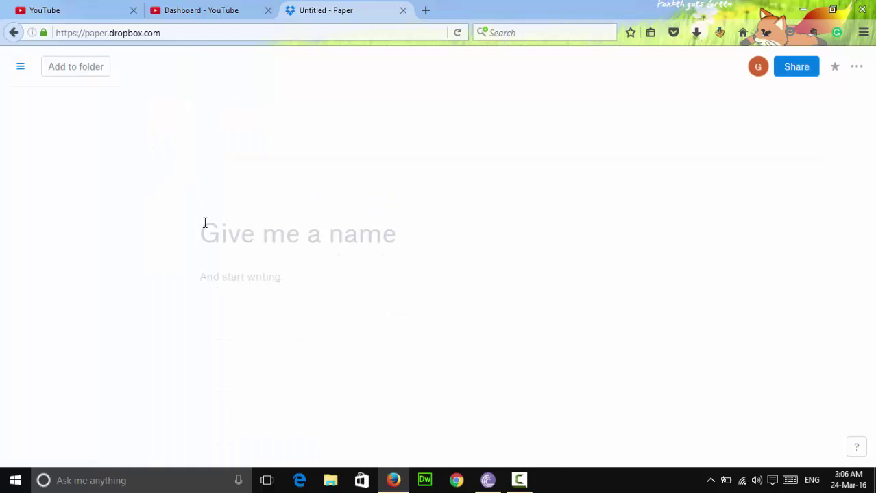
{"action": "type", "text": "g"}
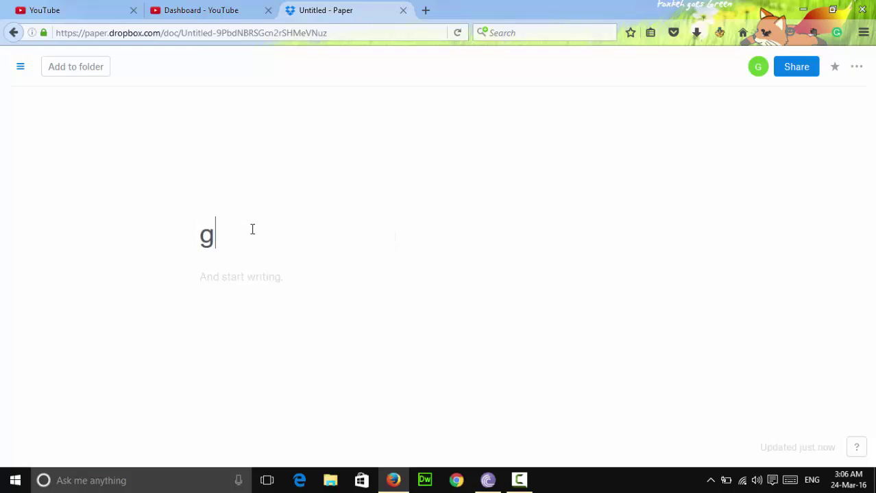
{"action": "key", "text": "BackSpace"}
{"action": "type", "text": "Ganesh"}
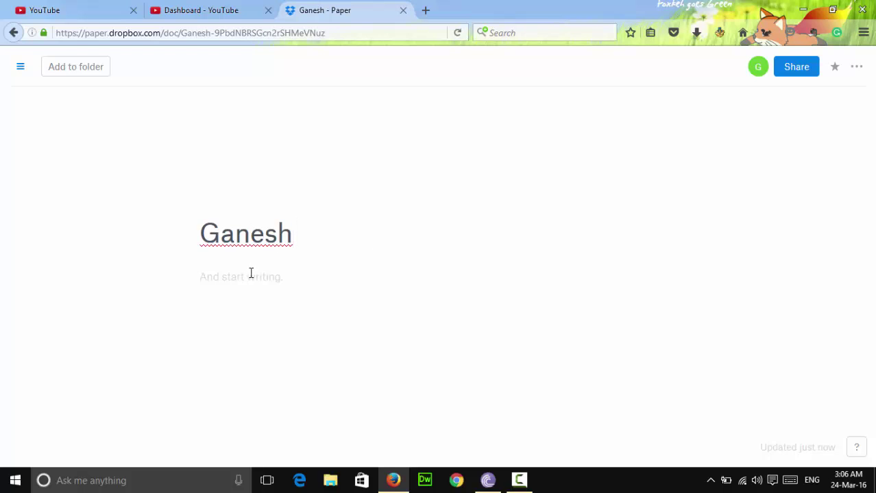
- Write 'I am a Youtuber' in the body and select the word 'Youtuber'
{"action": "left_click", "coordinate": [251, 274]}
{"action": "type", "text": "I a"}
{"action": "type", "text": "m a Y"}
{"action": "type", "text": "outuber"}
{"action": "left_click_drag", "start_coordinate": [232, 276], "coordinate": [274, 276]}
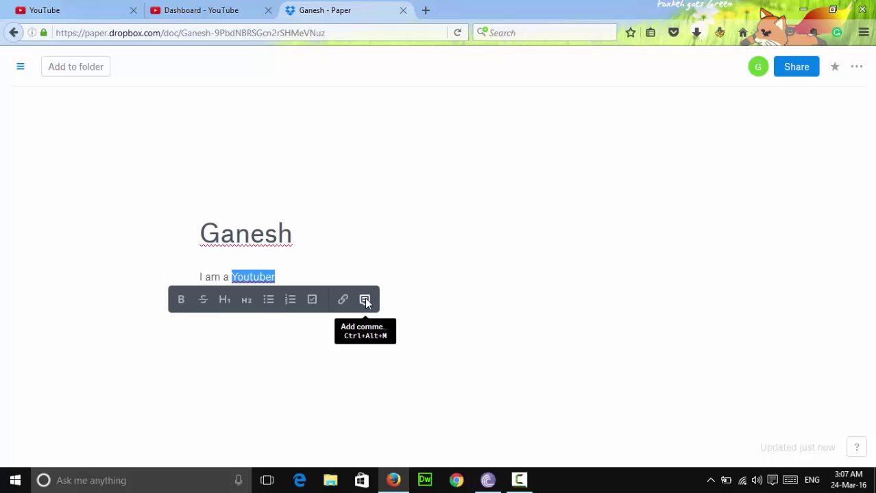
- Post the comment 'yes,am also' on the word Youtuber
{"action": "left_click", "coordinate": [365, 302]}
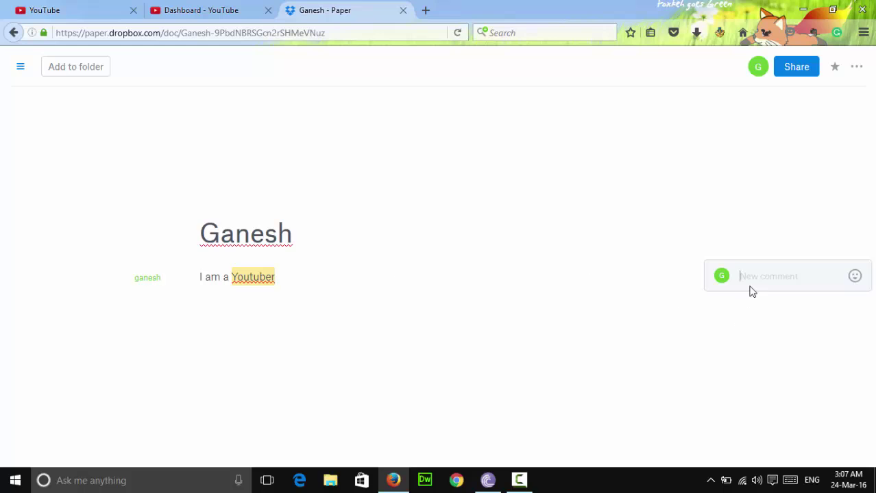
{"action": "mouse_move", "coordinate": [781, 276]}
{"action": "type", "text": "yes"}
{"action": "type", "text": "l"}
{"action": "key", "text": "BackSpace"}
{"action": "type", "text": "m also"}
{"action": "key", "text": "shift+Return"}
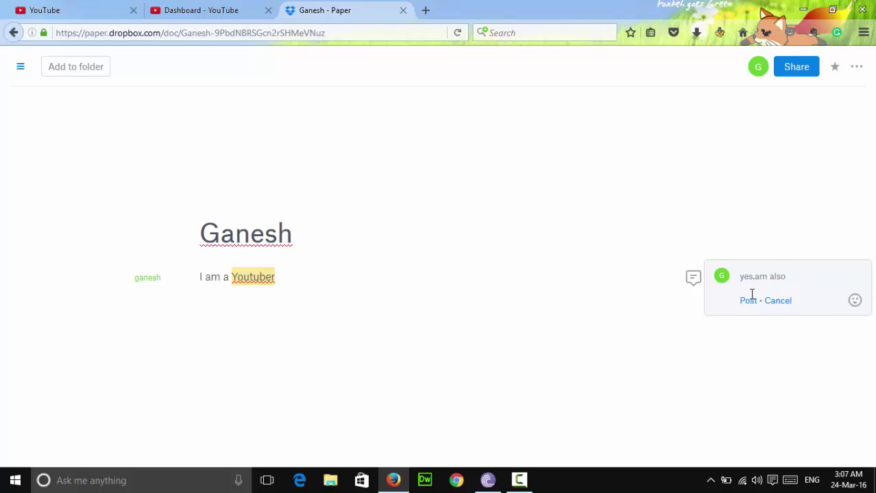
{"action": "left_click", "coordinate": [751, 303]}
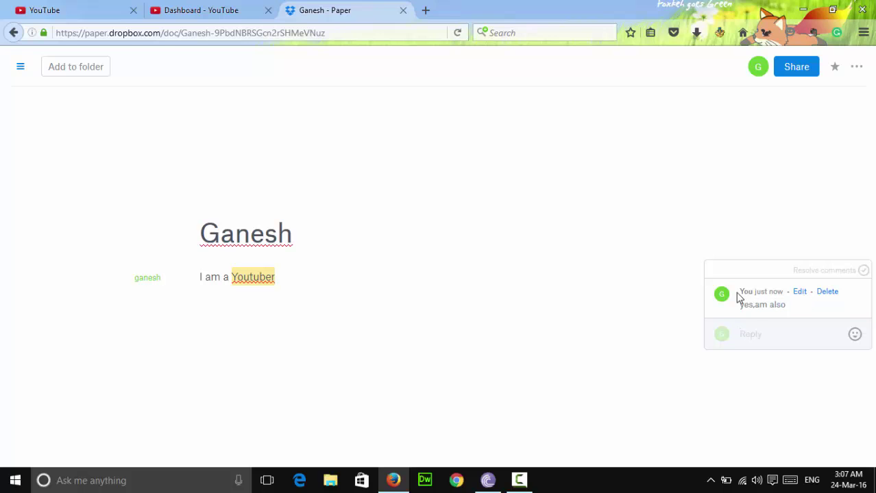
- Browse the reply sticker categories, then close the picker and return to the text
{"action": "left_click", "coordinate": [854, 335]}
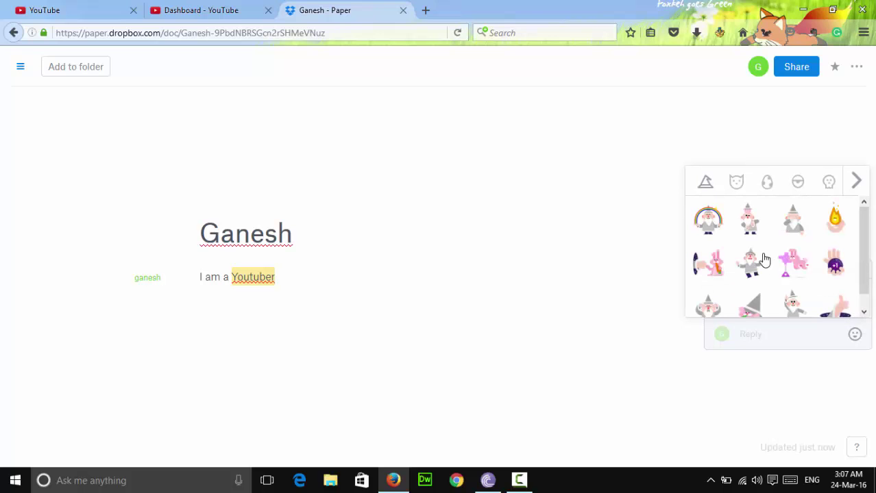
{"action": "scroll", "coordinate": [765, 260], "scroll_direction": "down", "scroll_amount": 1}
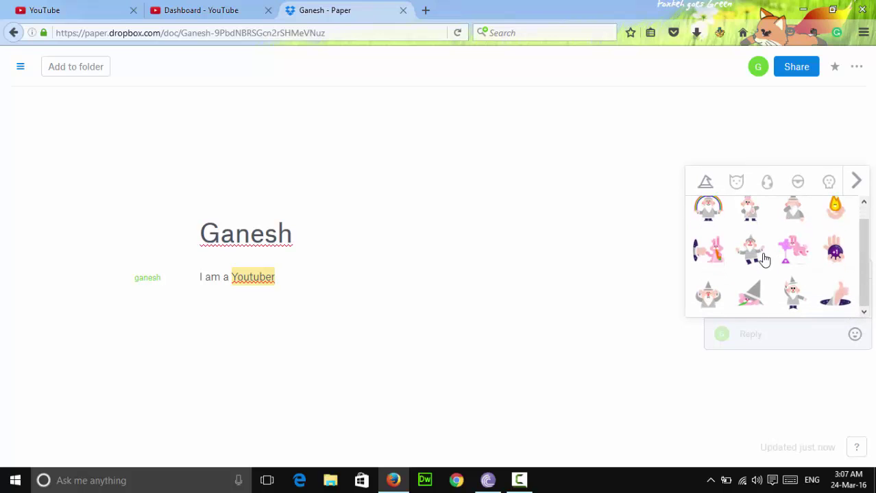
{"action": "left_click", "coordinate": [736, 183]}
{"action": "left_click", "coordinate": [767, 184]}
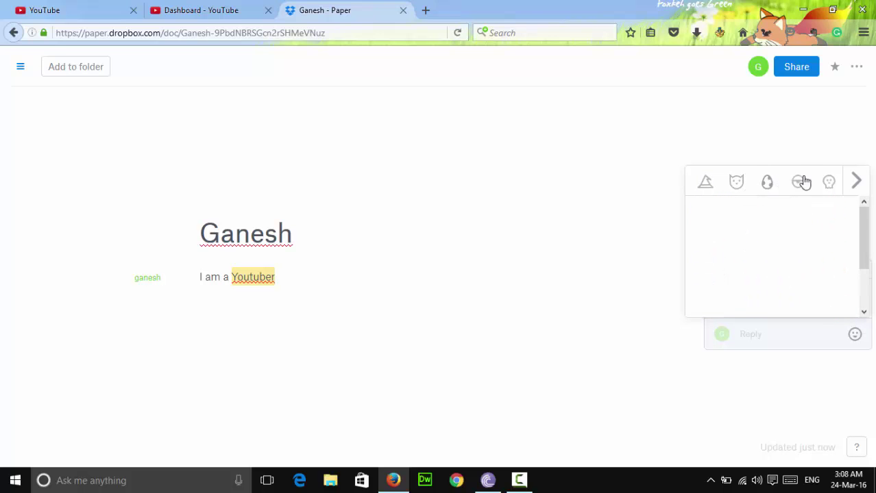
{"action": "left_click", "coordinate": [851, 181]}
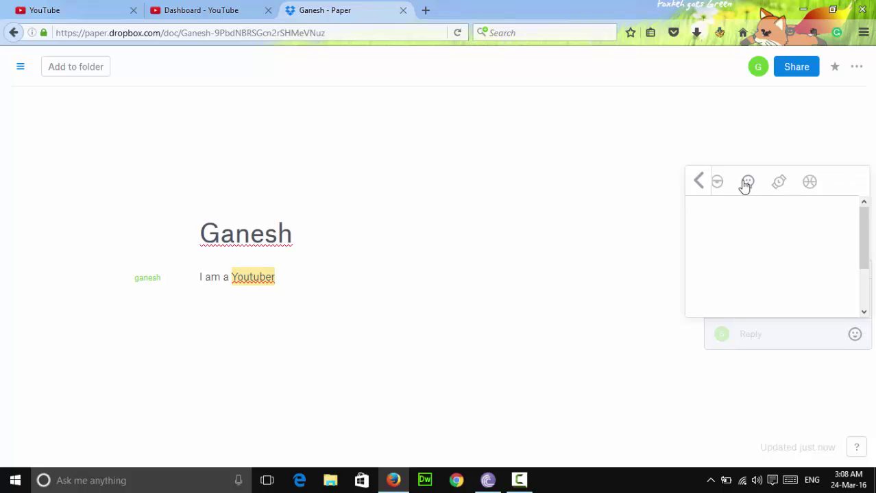
{"action": "left_click", "coordinate": [582, 194]}
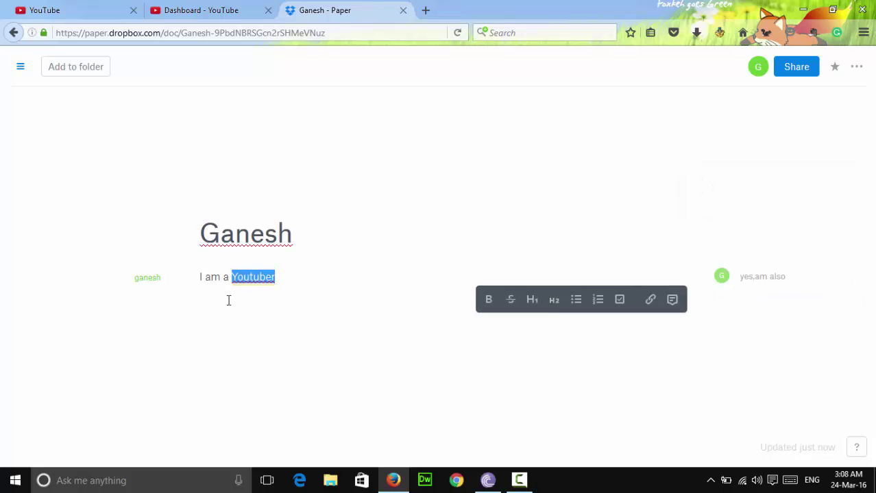
{"action": "left_click", "coordinate": [277, 277]}
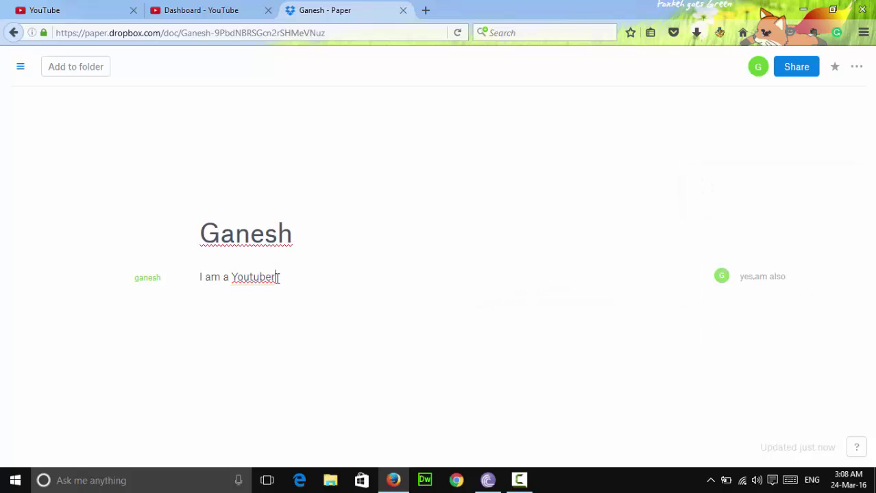
- Insert a divider line below the first sentence
{"action": "scroll", "coordinate": [278, 278], "scroll_direction": "down", "scroll_amount": 1}
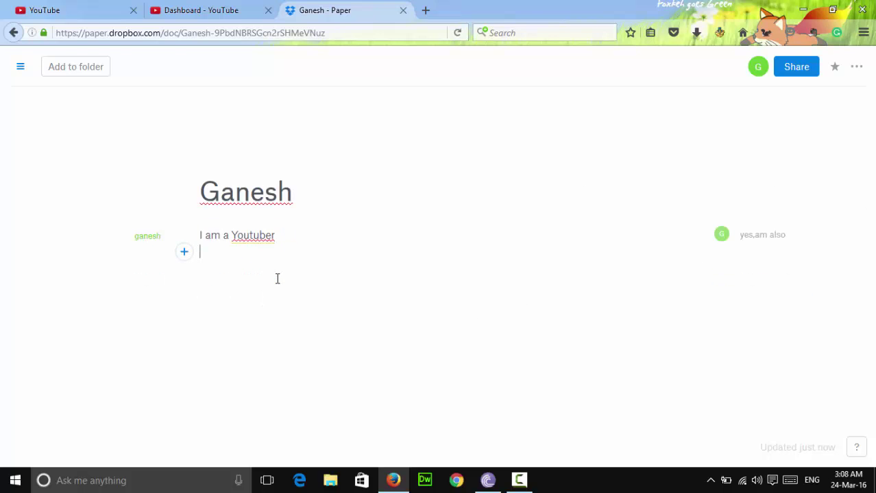
{"action": "left_click", "coordinate": [183, 254]}
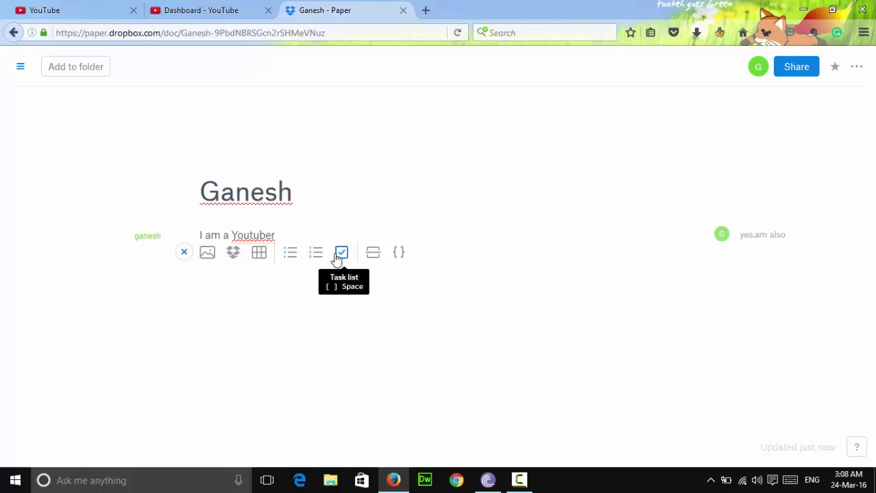
{"action": "left_click", "coordinate": [374, 255]}
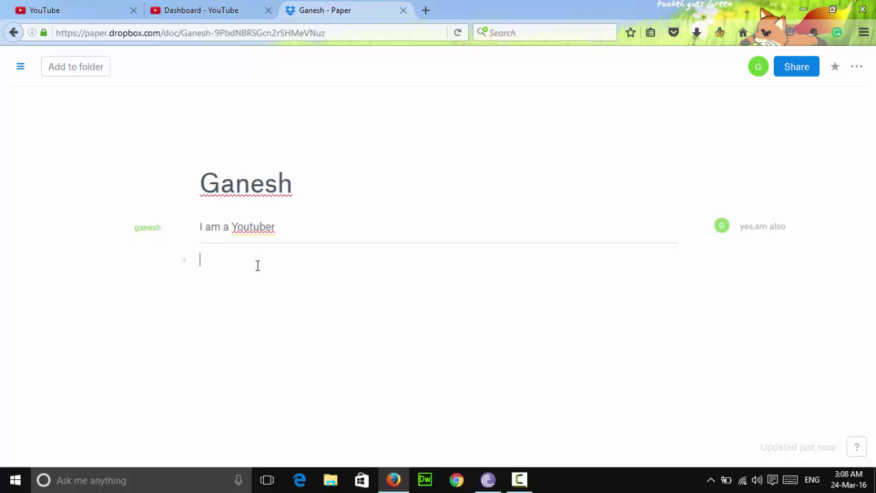
- Insert a code block reading html, head and body on three lines
{"action": "left_click", "coordinate": [183, 261]}
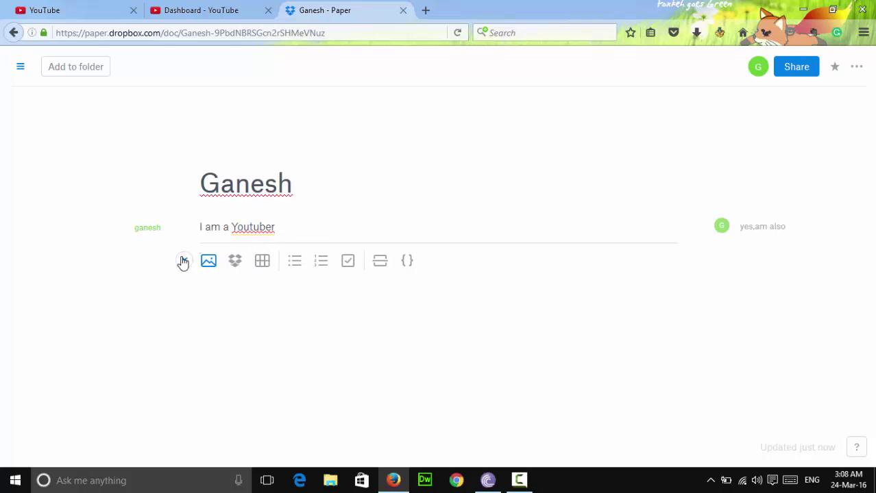
{"action": "left_click", "coordinate": [400, 264]}
{"action": "type", "text": "html"}
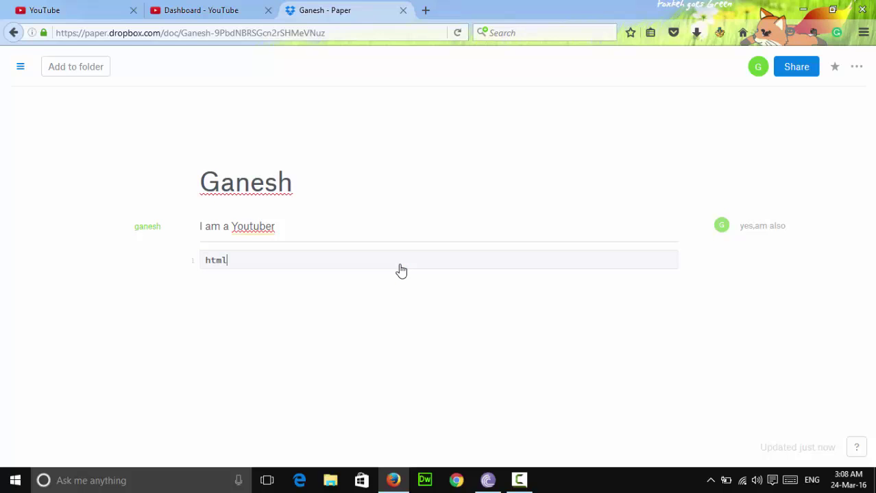
{"action": "key", "text": "Return"}
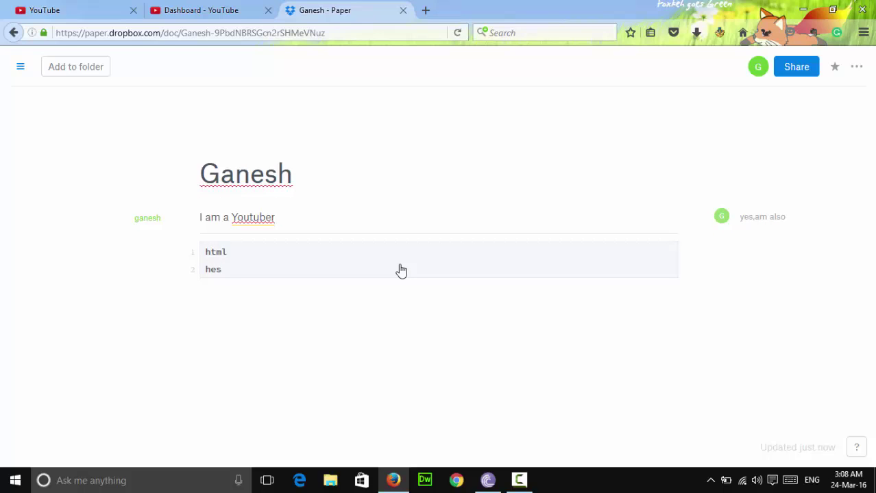
{"action": "type", "text": "ad"}
{"action": "key", "text": "Return"}
{"action": "type", "text": "dy"}
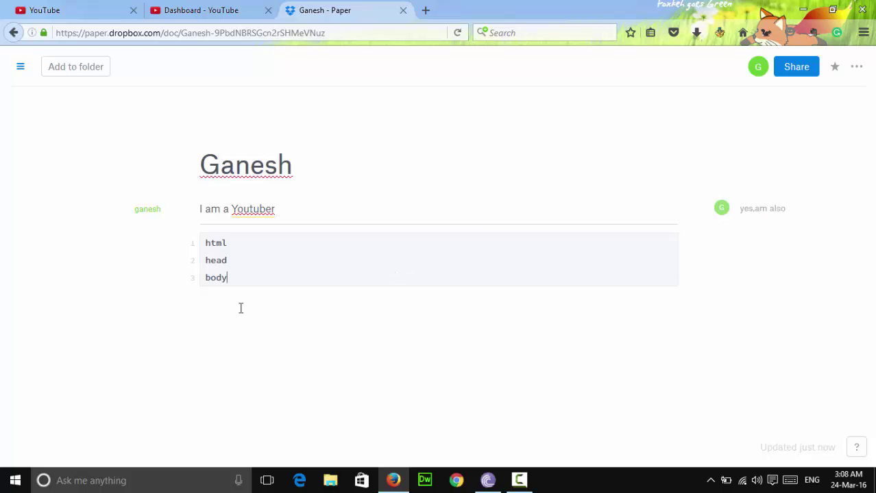
- Upload the photo IMG_20160223_171844 from the computer below the code block
{"action": "left_click", "coordinate": [183, 300]}
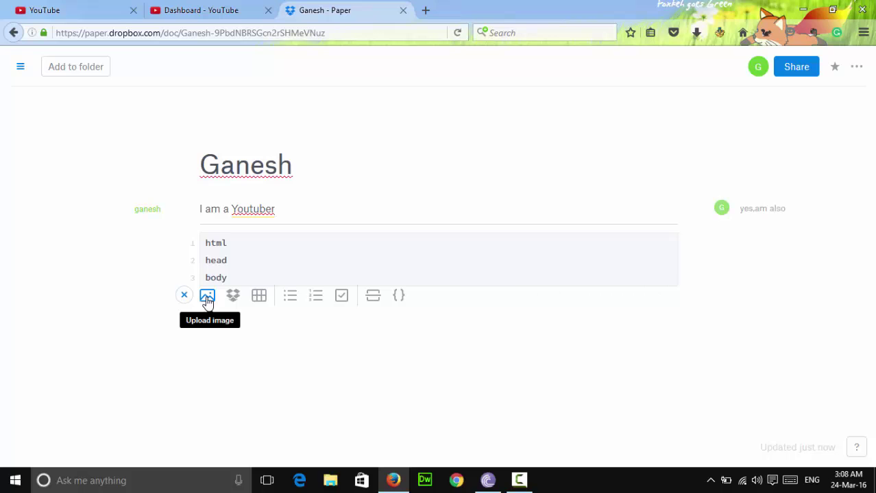
{"action": "left_click", "coordinate": [207, 298]}
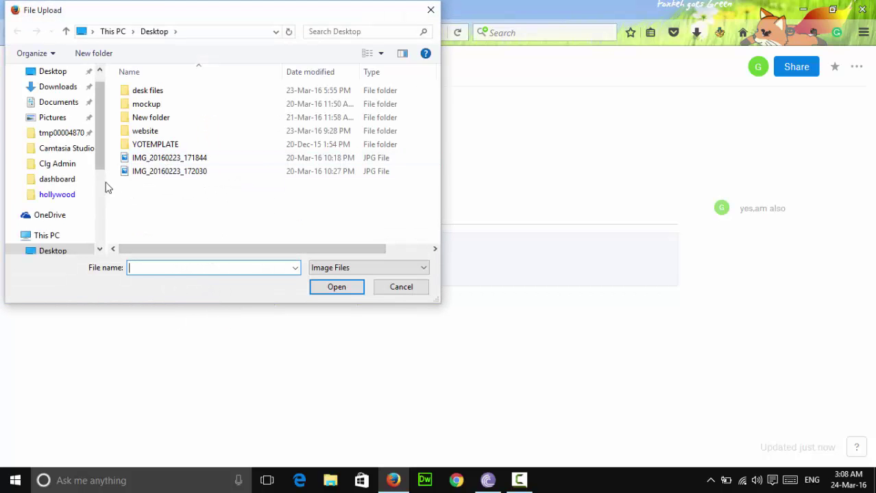
{"action": "left_click", "coordinate": [183, 159]}
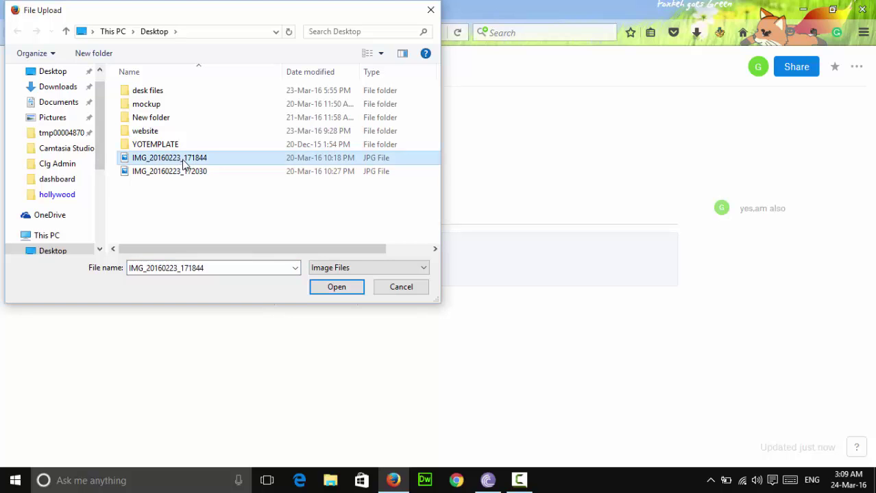
{"action": "left_click", "coordinate": [335, 287]}
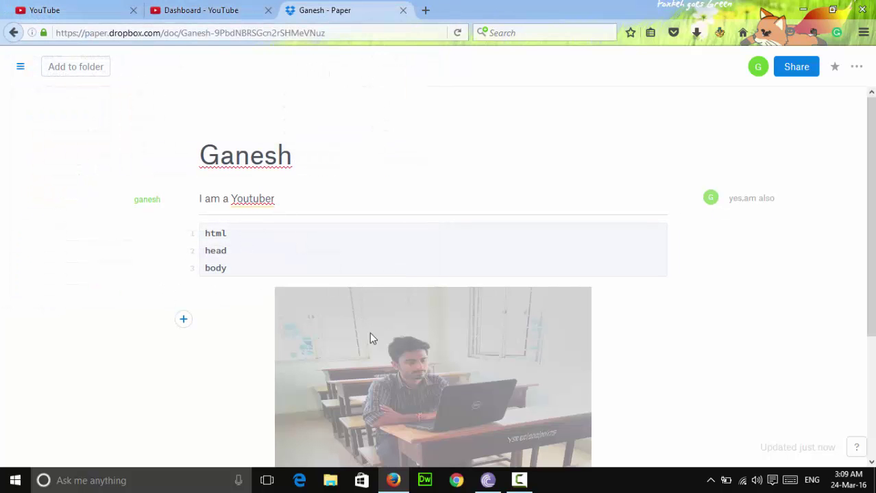
{"action": "scroll", "coordinate": [376, 342], "scroll_direction": "down", "scroll_amount": 5}
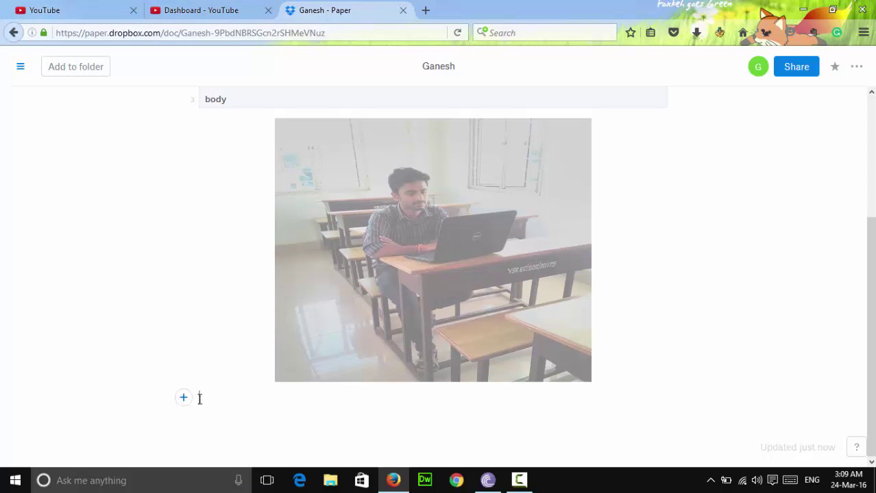
- Insert the Krishna Nee Begane mp3 from Dropbox beneath the photo
{"action": "left_click", "coordinate": [184, 398]}
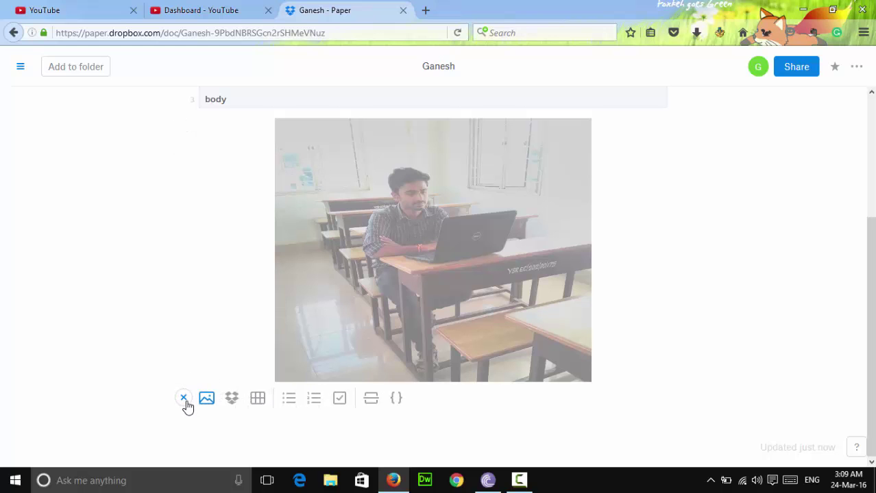
{"action": "left_click", "coordinate": [234, 402]}
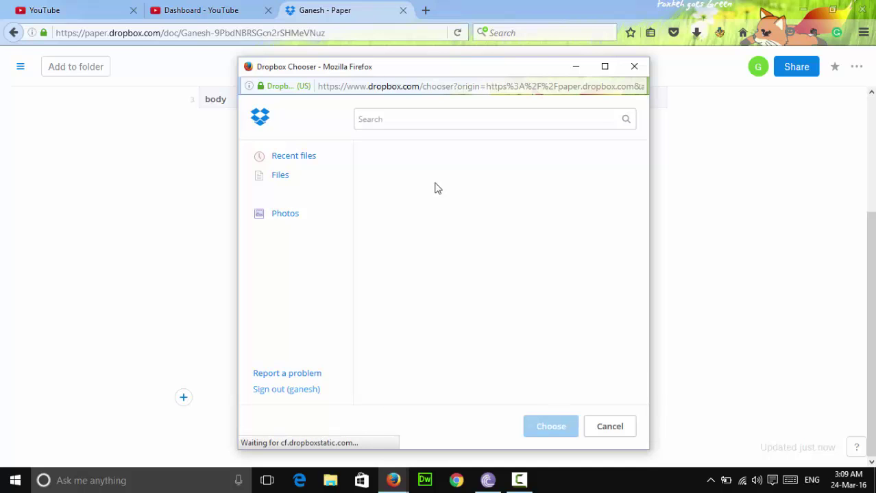
{"action": "left_click", "coordinate": [291, 180]}
{"action": "left_click", "coordinate": [293, 157]}
{"action": "left_click", "coordinate": [401, 179]}
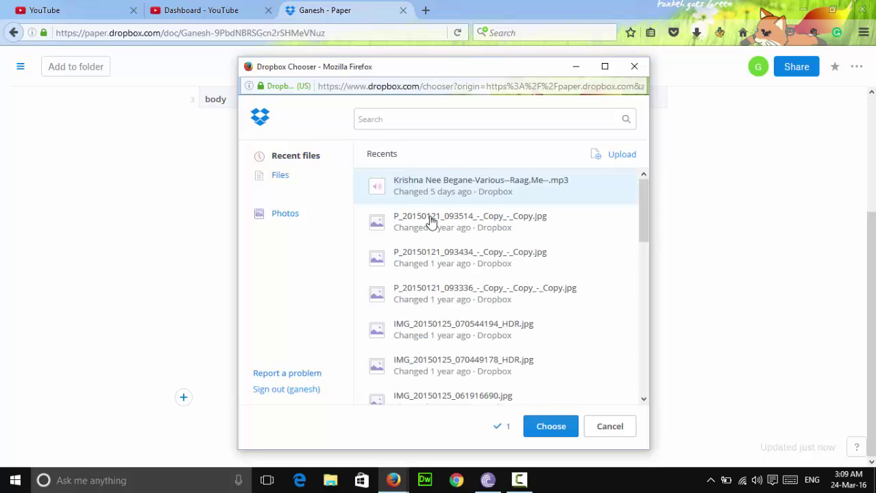
{"action": "left_click", "coordinate": [550, 426]}
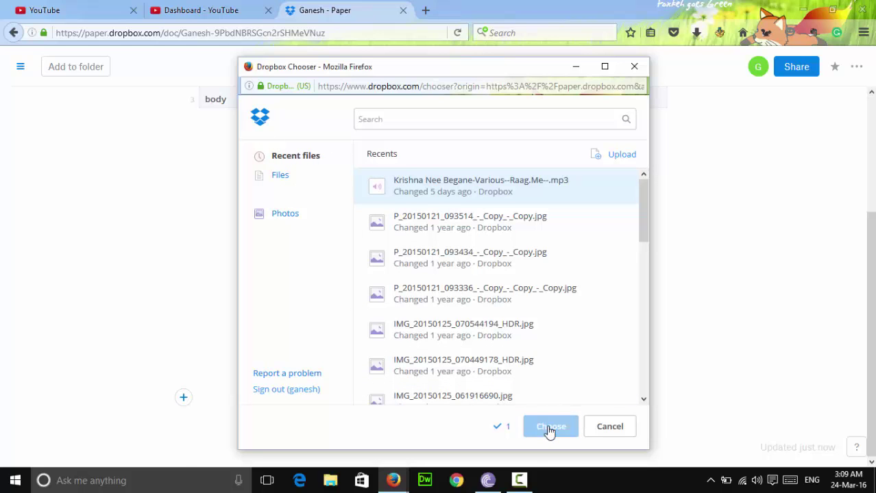
{"action": "scroll", "coordinate": [655, 382], "scroll_direction": "down", "scroll_amount": 2}
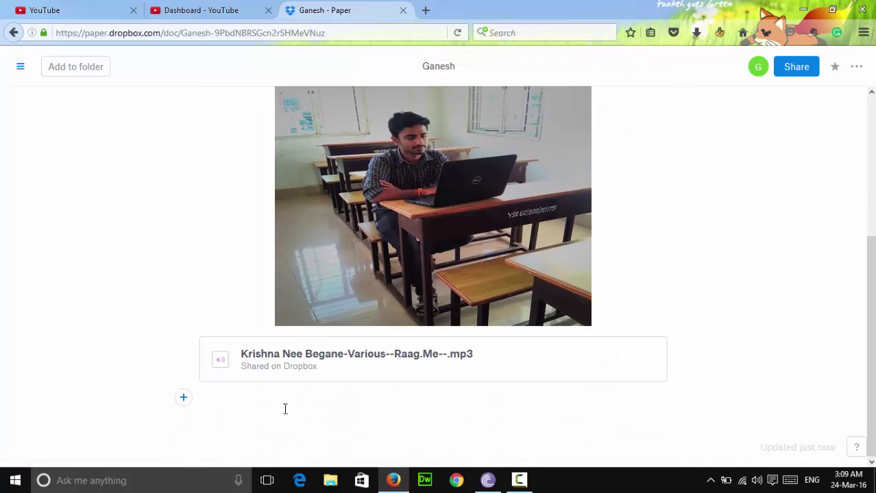
- Comment 'Very nice song' on the Krishna Nee Begane mp3 card
{"action": "left_click", "coordinate": [225, 362]}
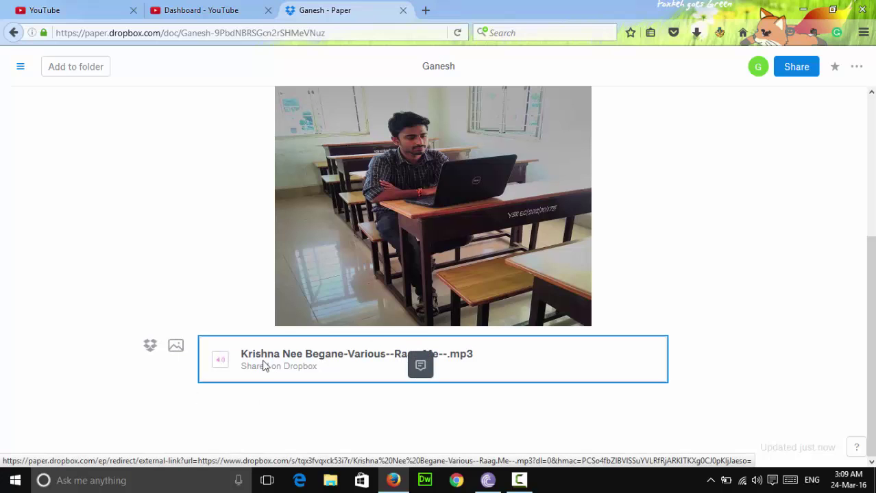
{"action": "left_click", "coordinate": [419, 364]}
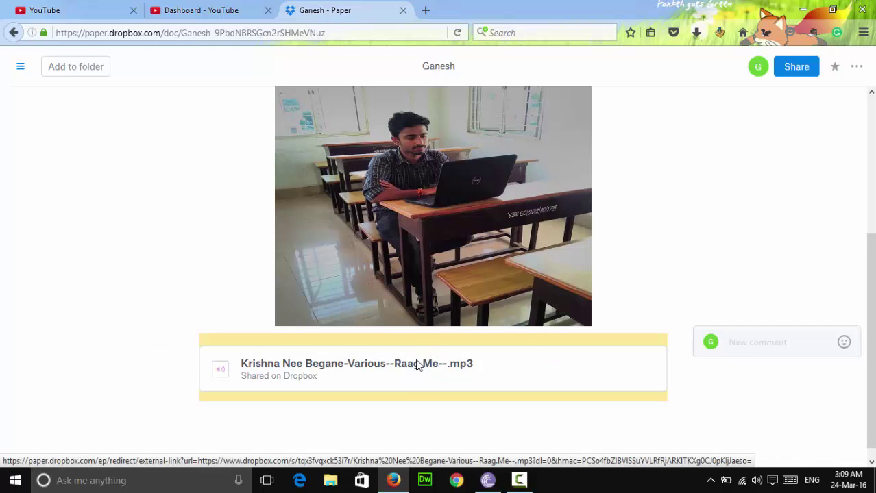
{"action": "type", "text": "Very nice song"}
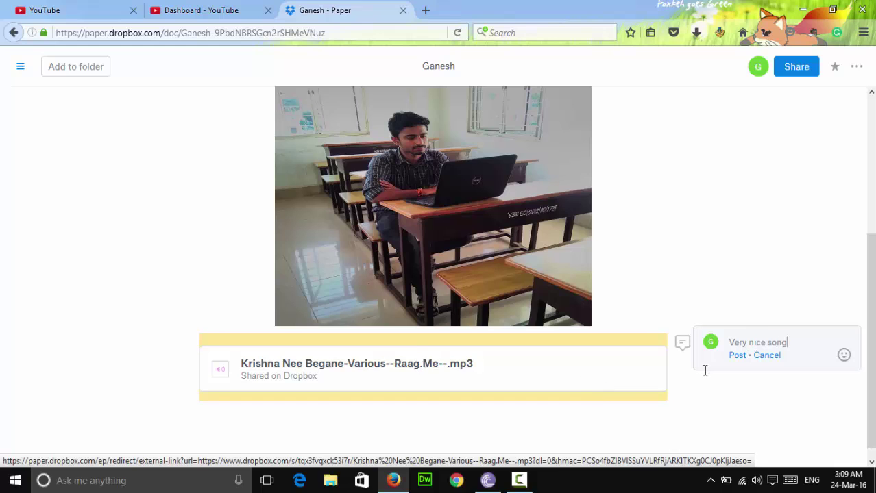
{"action": "left_click", "coordinate": [737, 356]}
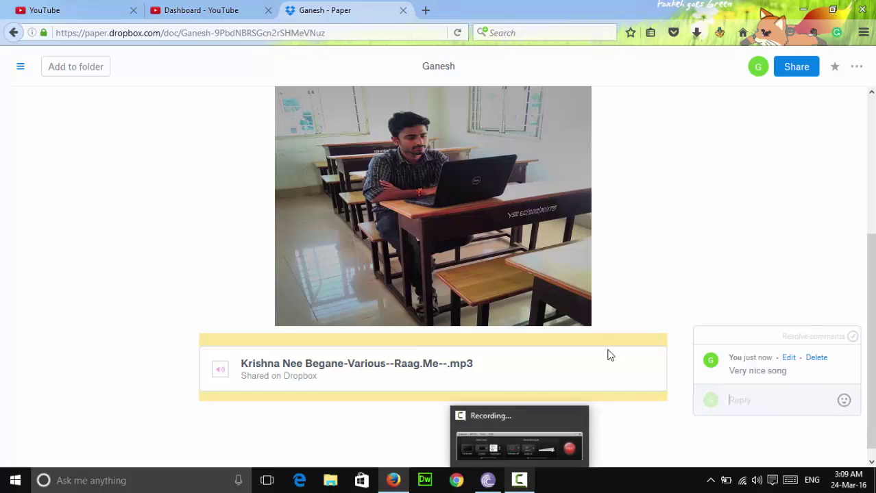
{"action": "scroll", "coordinate": [644, 281], "scroll_direction": "down", "scroll_amount": 1}
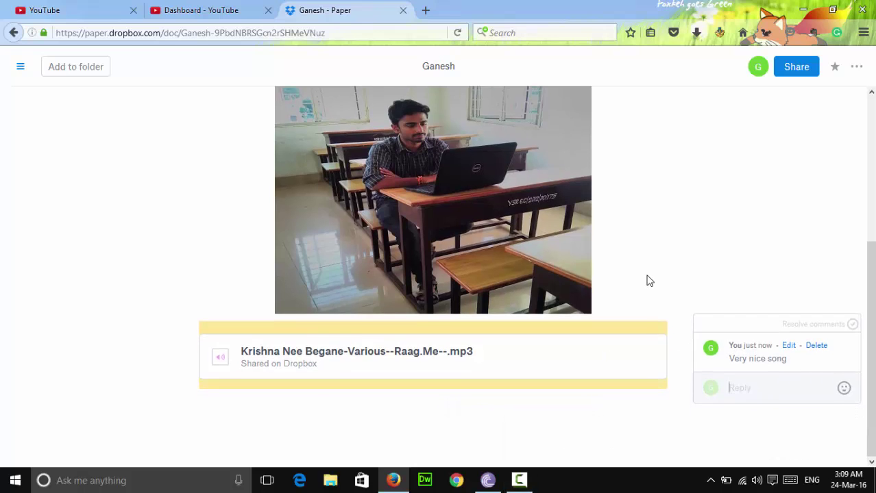
{"action": "left_click", "coordinate": [197, 424]}
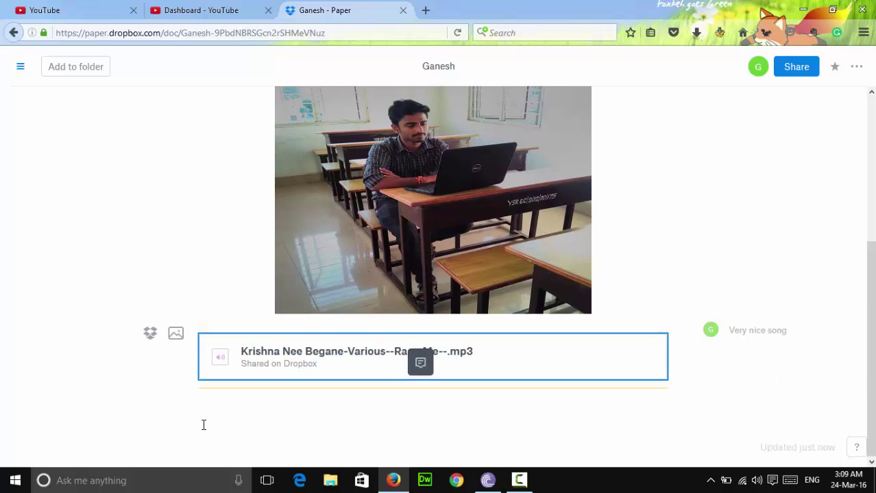
{"action": "left_click", "coordinate": [203, 423]}
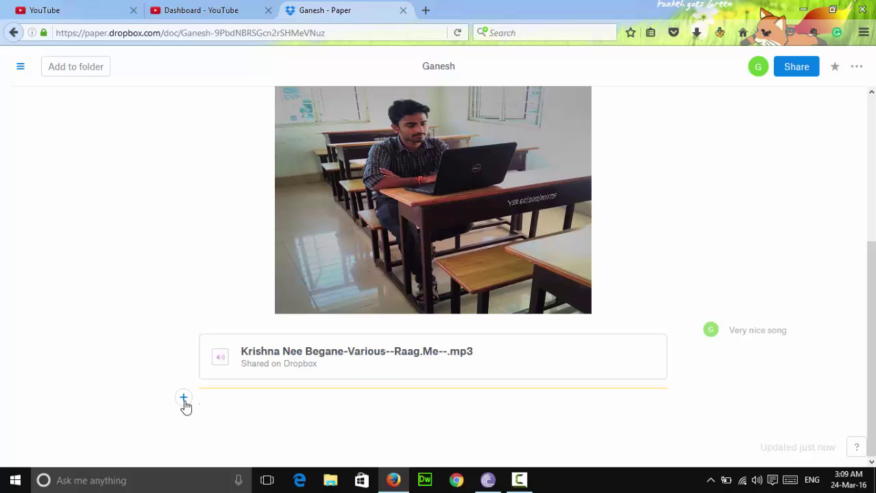
{"action": "left_click", "coordinate": [184, 400]}
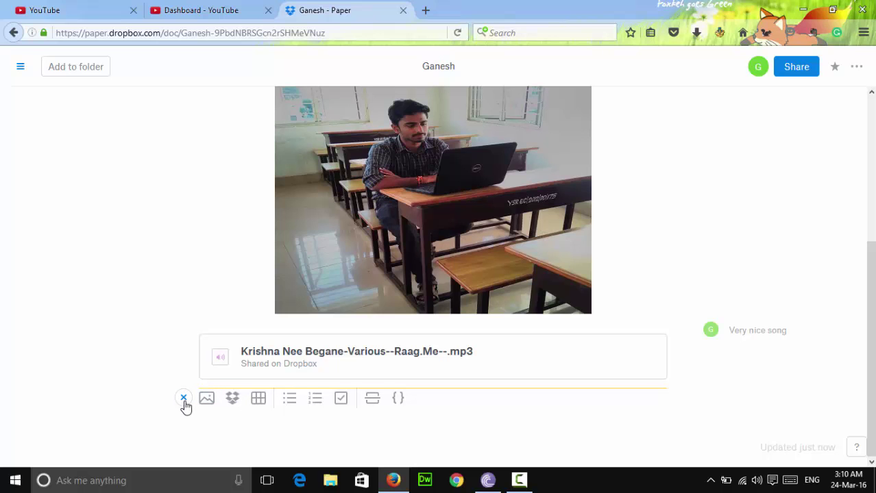
{"action": "left_click", "coordinate": [210, 408]}
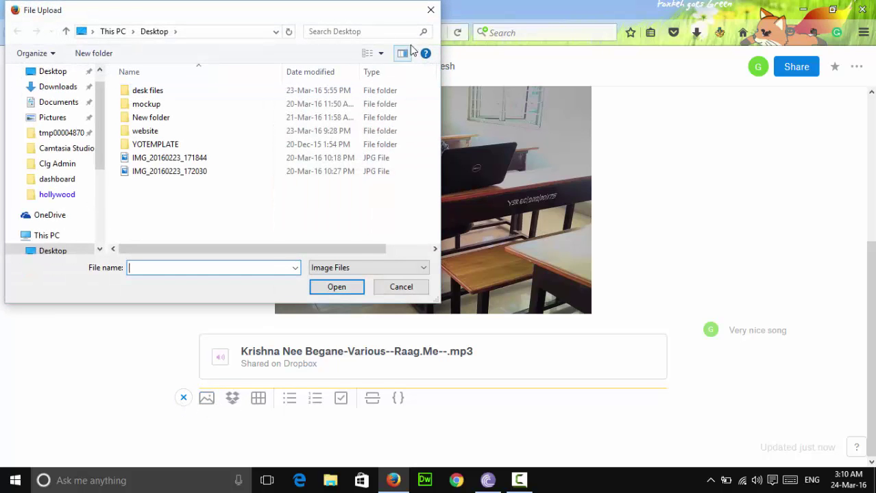
{"action": "left_click", "coordinate": [430, 9]}
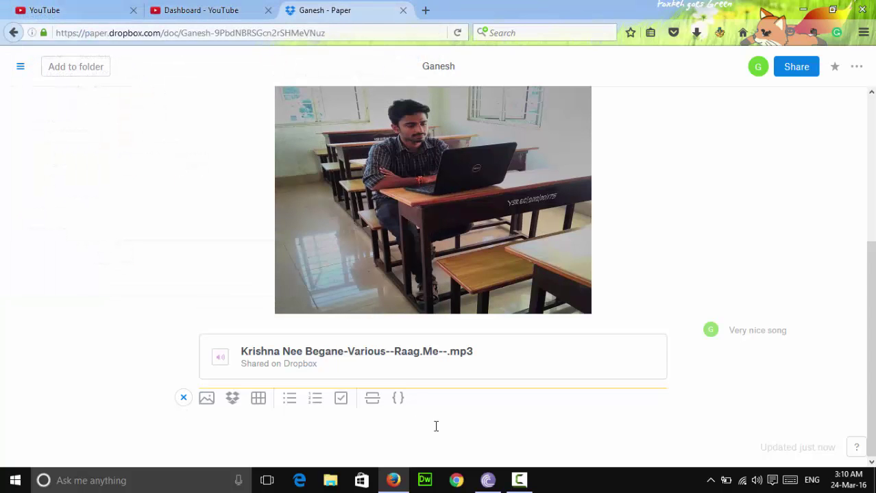
{"action": "left_click", "coordinate": [413, 401]}
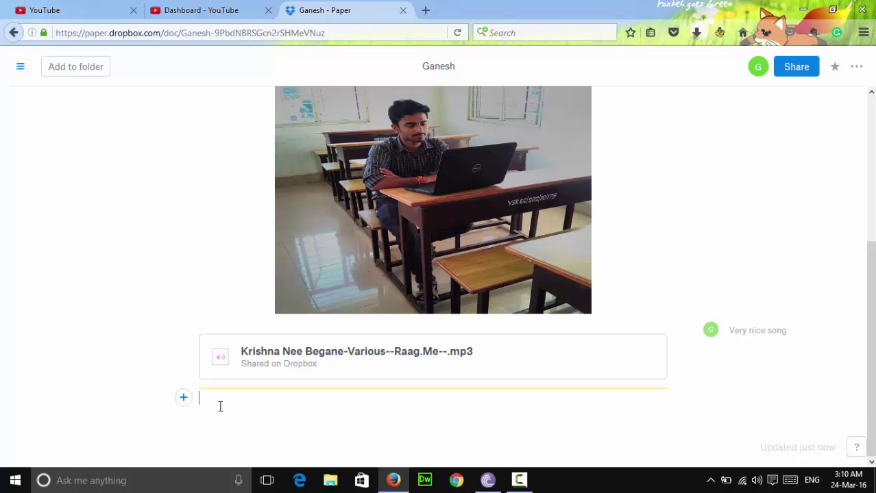
- Add a 'Youtuber' line and a yes/no task list below it, ticking yes
{"action": "type", "text": "Youtuber"}
{"action": "key", "text": "Return"}
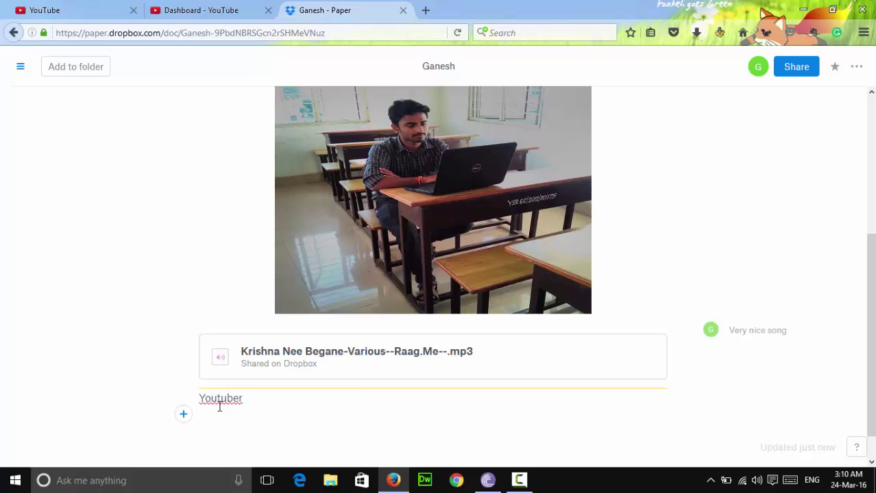
{"action": "left_click", "coordinate": [183, 417]}
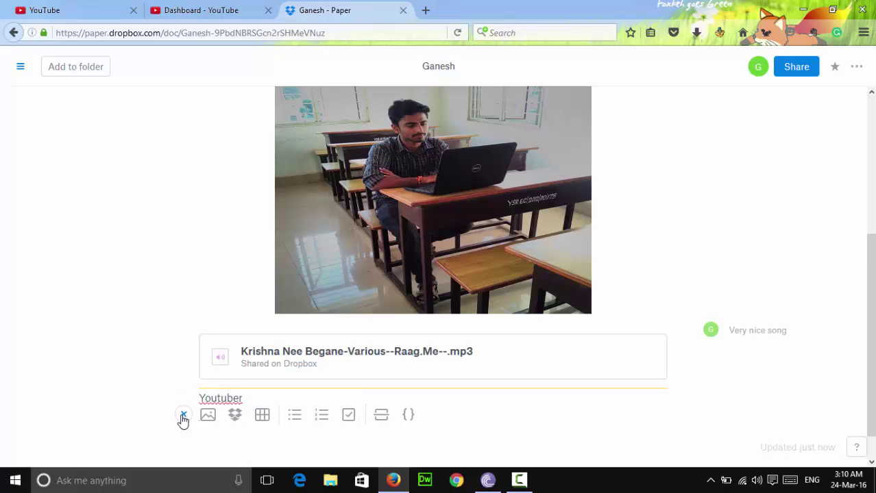
{"action": "left_click", "coordinate": [341, 416]}
{"action": "type", "text": "yes"}
{"action": "key", "text": "Return"}
{"action": "type", "text": "no"}
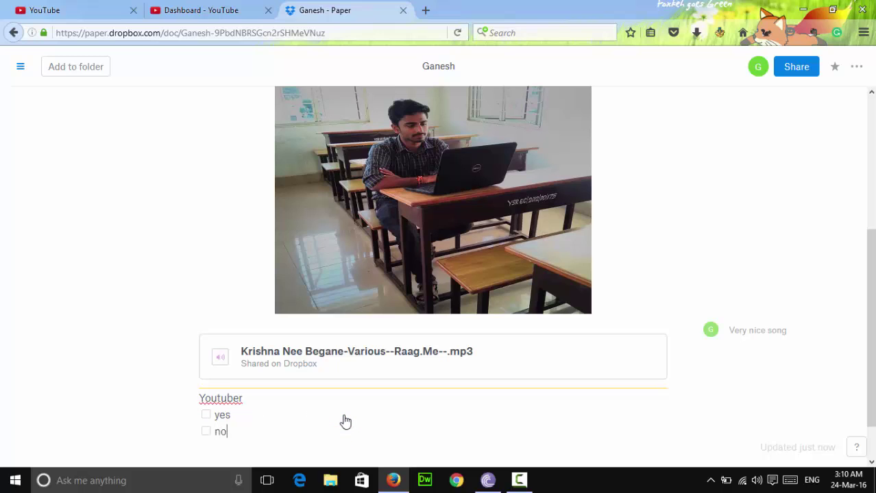
{"action": "left_click", "coordinate": [205, 415]}
- Select the word 'yes' and begin a comment on it reading 'ye'
{"action": "double_click", "coordinate": [220, 415]}
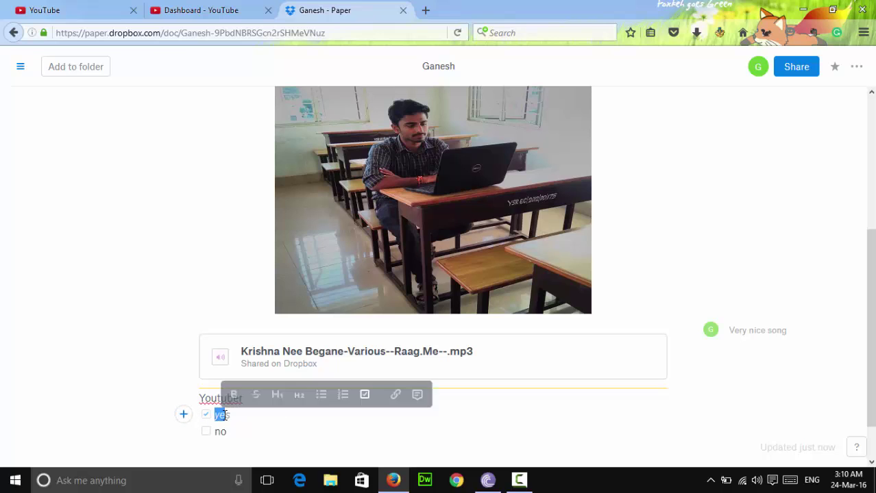
{"action": "left_click", "coordinate": [419, 396]}
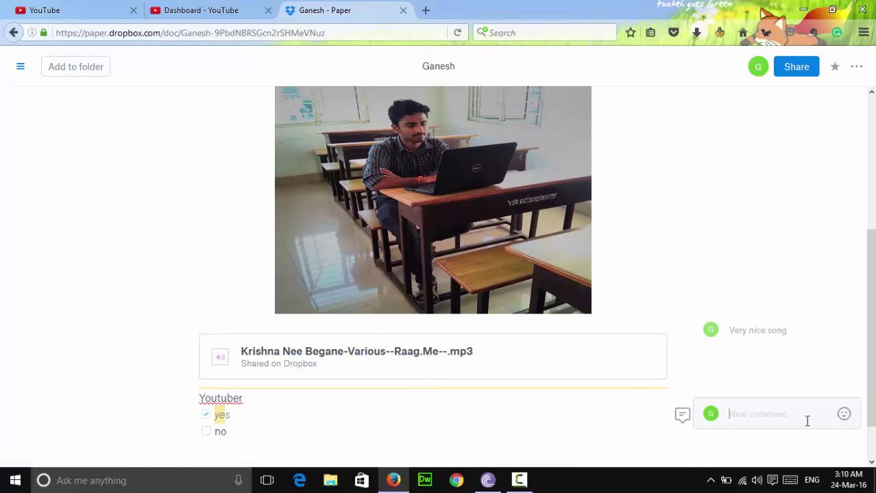
{"action": "type", "text": "yes"}
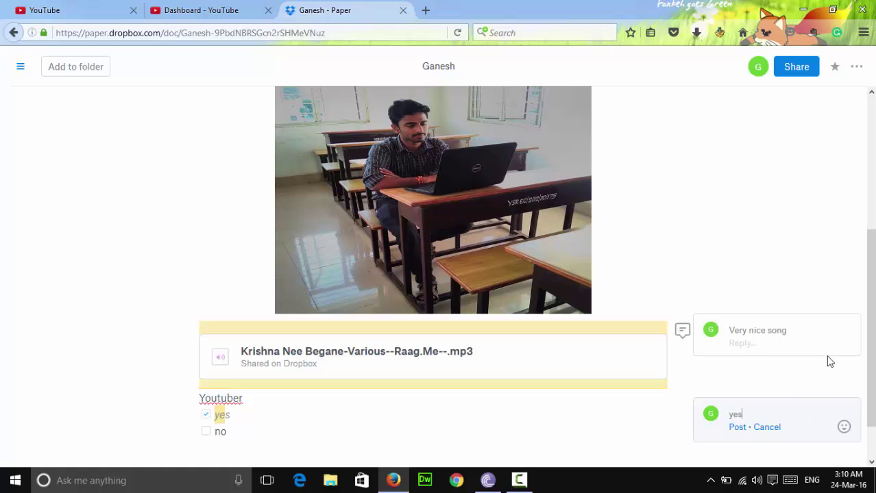
- Start a reply in the Very nice song thread, then bring up insert options below the task list
{"action": "left_click", "coordinate": [827, 362]}
{"action": "scroll", "coordinate": [483, 393], "scroll_direction": "down", "scroll_amount": 1}
{"action": "scroll", "coordinate": [483, 394], "scroll_direction": "up", "scroll_amount": 6}
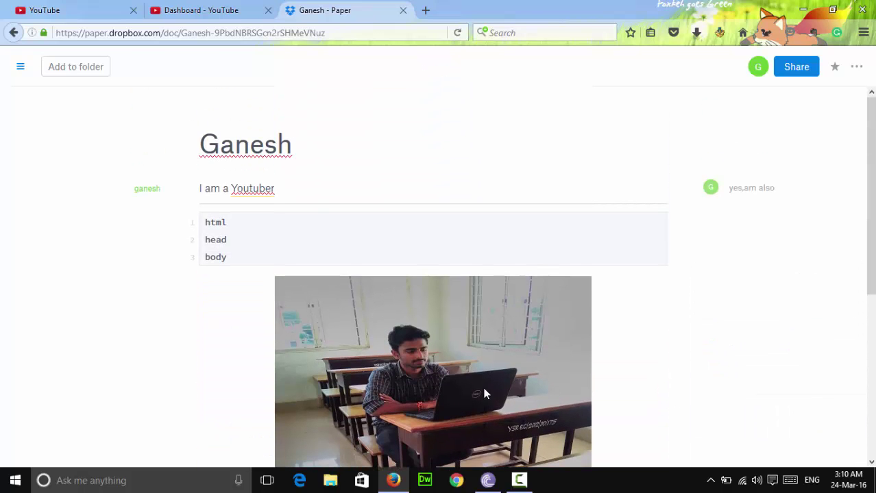
{"action": "scroll", "coordinate": [709, 334], "scroll_direction": "down", "scroll_amount": 4}
{"action": "left_click", "coordinate": [709, 334]}
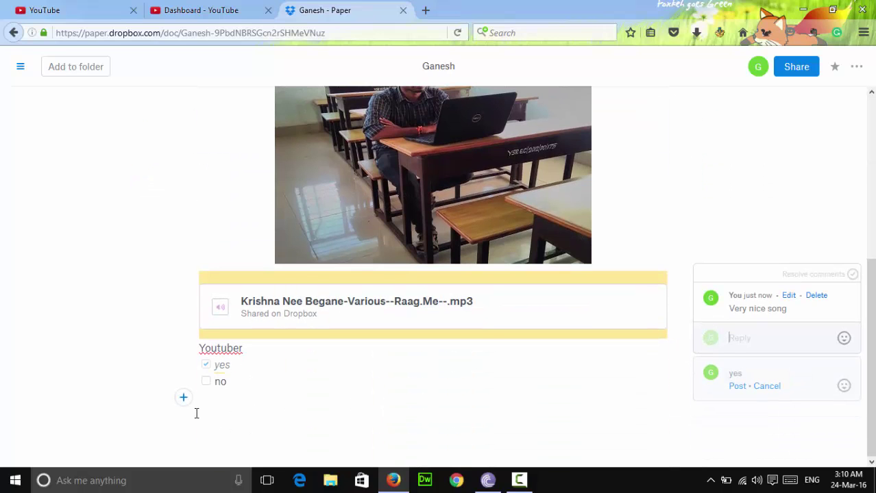
{"action": "left_click", "coordinate": [180, 398]}
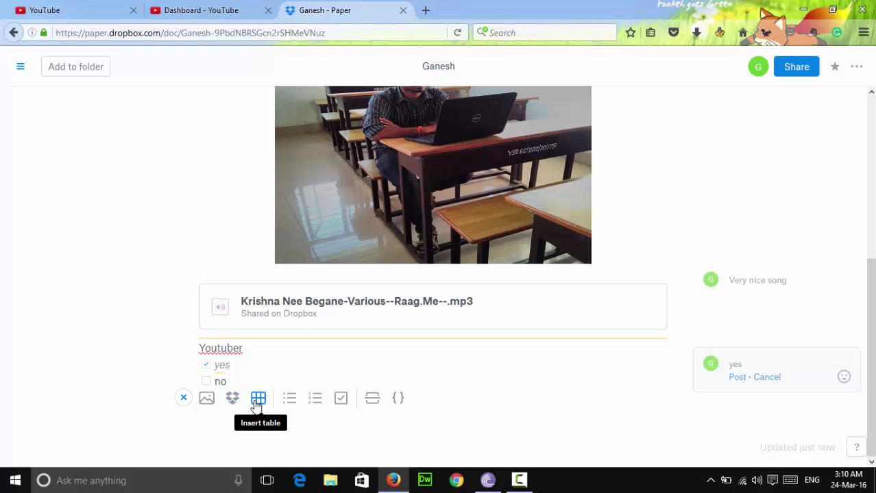
- Insert a two-by-two table below the task list with 'djhf' in its first cell
{"action": "left_click", "coordinate": [258, 400]}
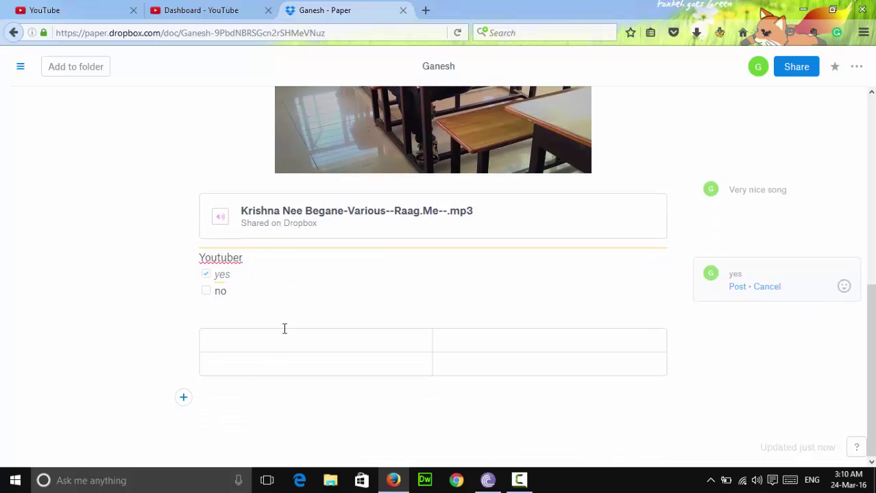
{"action": "left_click", "coordinate": [279, 343]}
{"action": "type", "text": "djhf"}
- Add a horizontal divider line below the table
{"action": "left_click", "coordinate": [184, 398]}
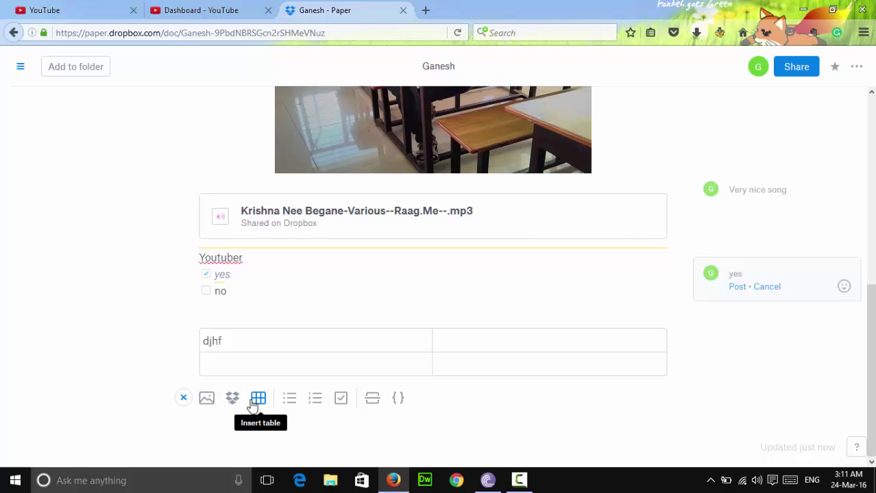
{"action": "left_click", "coordinate": [371, 405]}
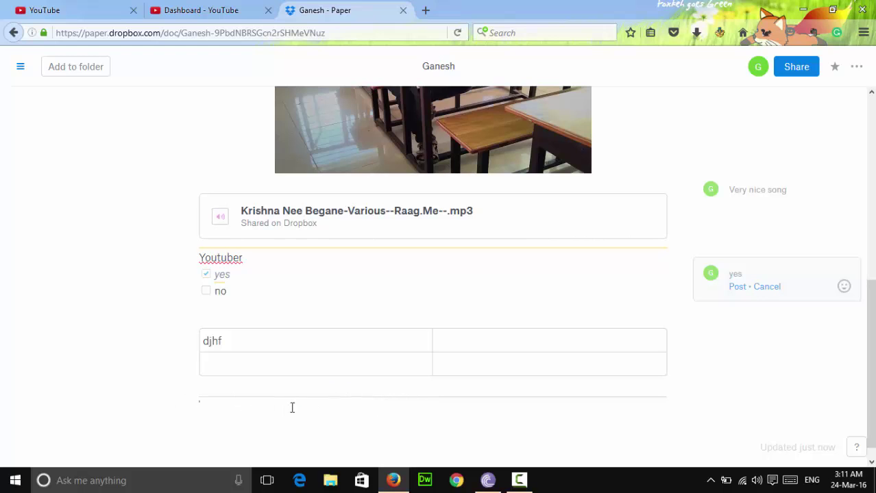
{"action": "left_click", "coordinate": [183, 416]}
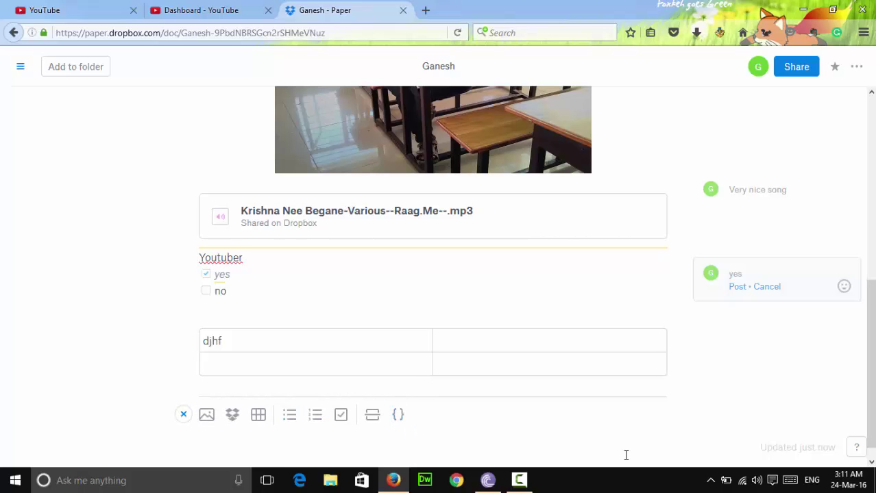
- Create a new folder called 'Youtube' and file the Ganesh doc into it
{"action": "scroll", "coordinate": [745, 419], "scroll_direction": "up", "scroll_amount": 6}
{"action": "scroll", "coordinate": [746, 418], "scroll_direction": "up", "scroll_amount": 4}
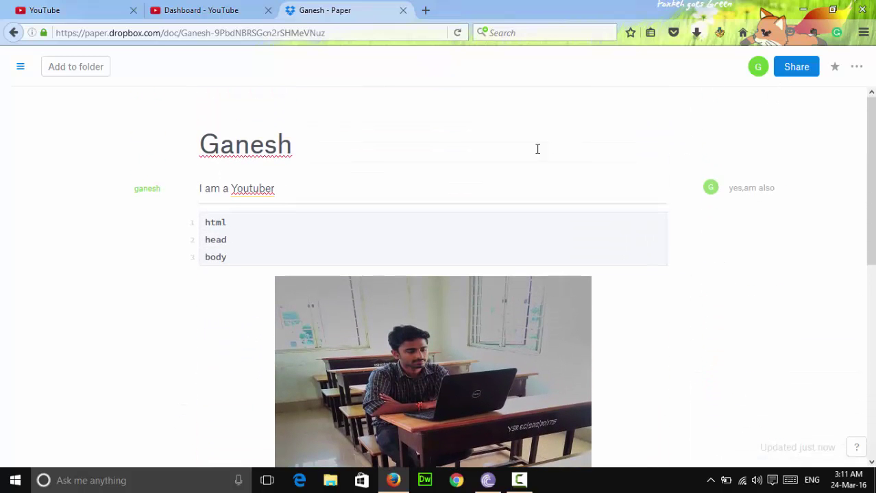
{"action": "scroll", "coordinate": [139, 252], "scroll_direction": "down", "scroll_amount": 5}
{"action": "scroll", "coordinate": [139, 252], "scroll_direction": "up", "scroll_amount": 5}
{"action": "left_click", "coordinate": [76, 75]}
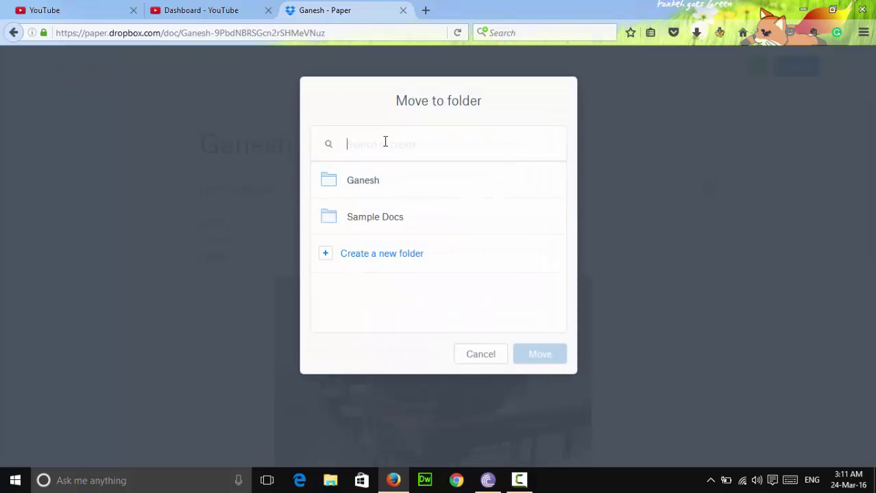
{"action": "type", "text": "Yout"}
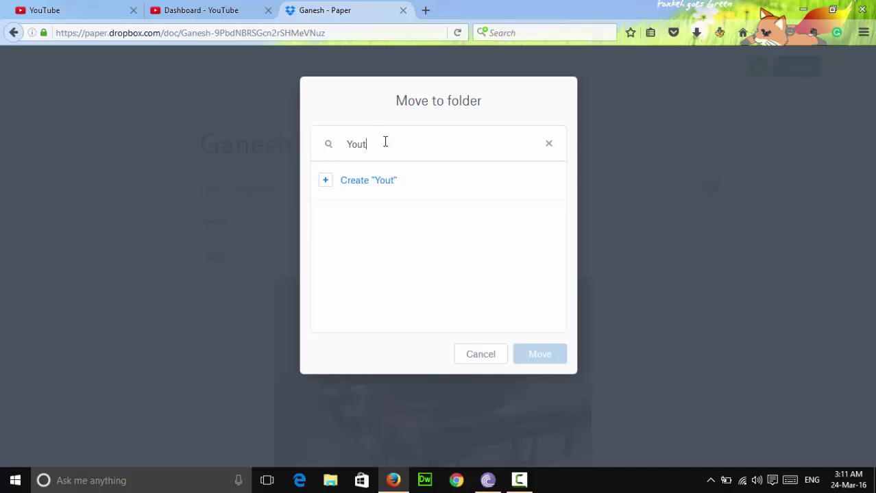
{"action": "type", "text": "ube"}
{"action": "left_click", "coordinate": [444, 180]}
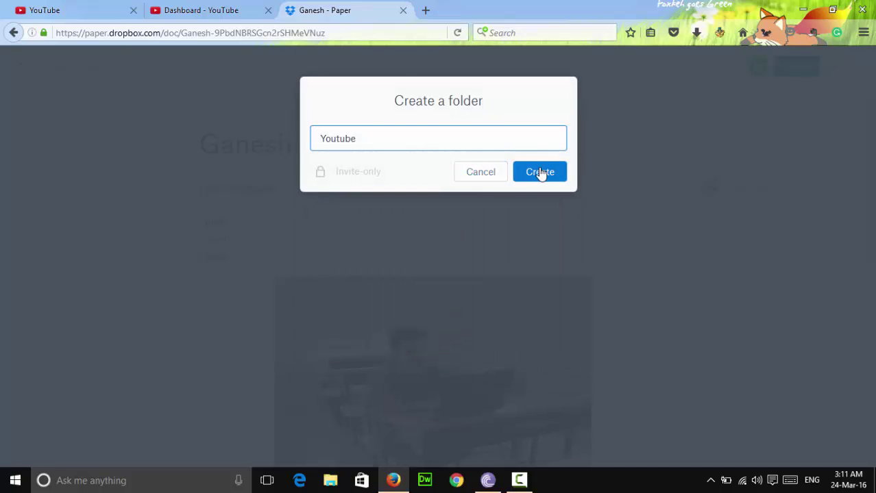
{"action": "left_click", "coordinate": [540, 172]}
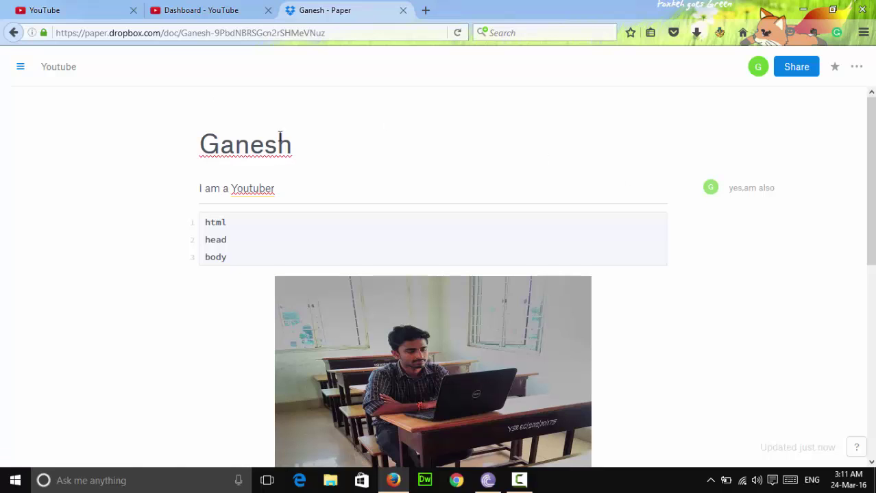
- Start sharing the doc and add the suggested contact ganesh as a recipient
{"action": "left_click", "coordinate": [795, 72]}
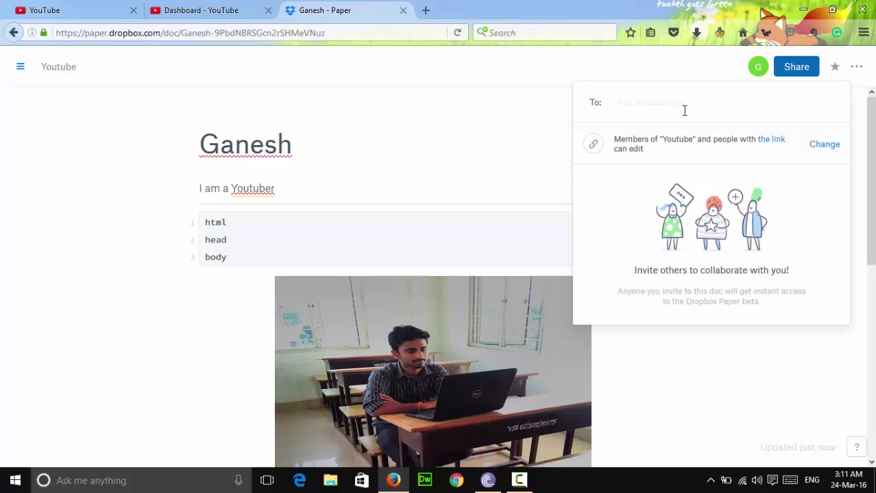
{"action": "type", "text": "g"}
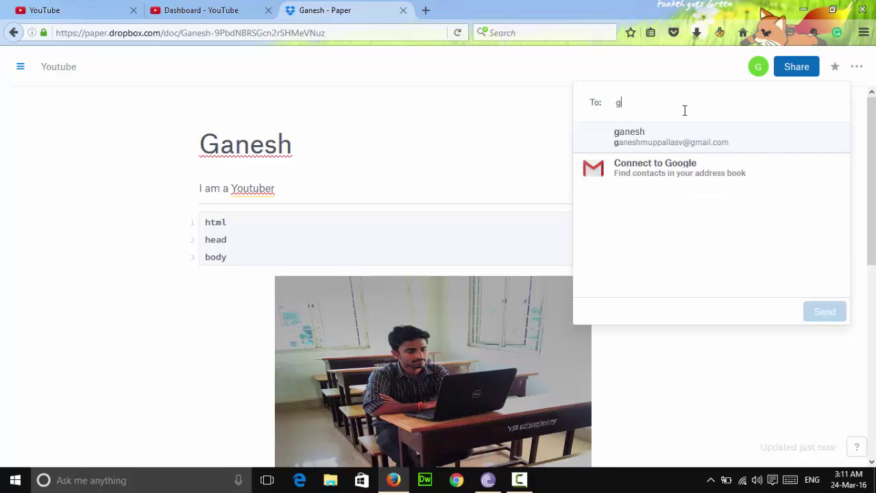
{"action": "left_click", "coordinate": [680, 145]}
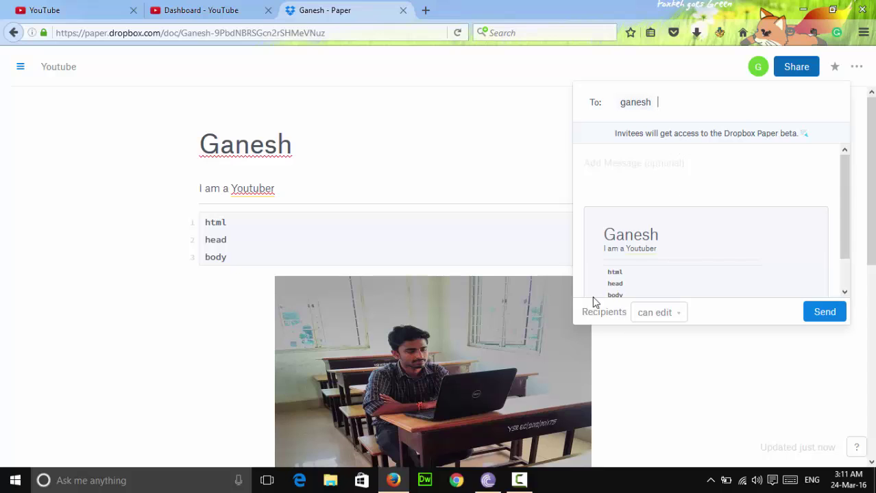
- Restrict ganesh to 'can comment' access and send the invite
{"action": "left_click", "coordinate": [662, 320]}
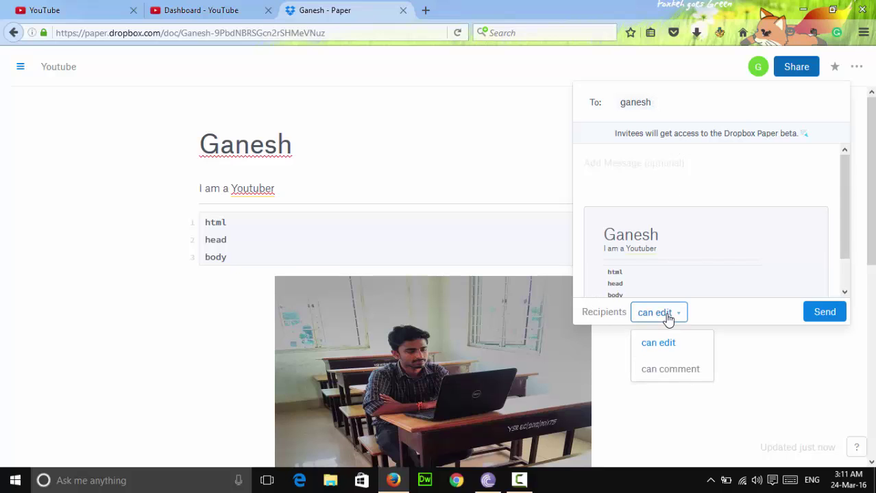
{"action": "left_click", "coordinate": [668, 343]}
{"action": "left_click", "coordinate": [677, 317]}
{"action": "left_click", "coordinate": [679, 373]}
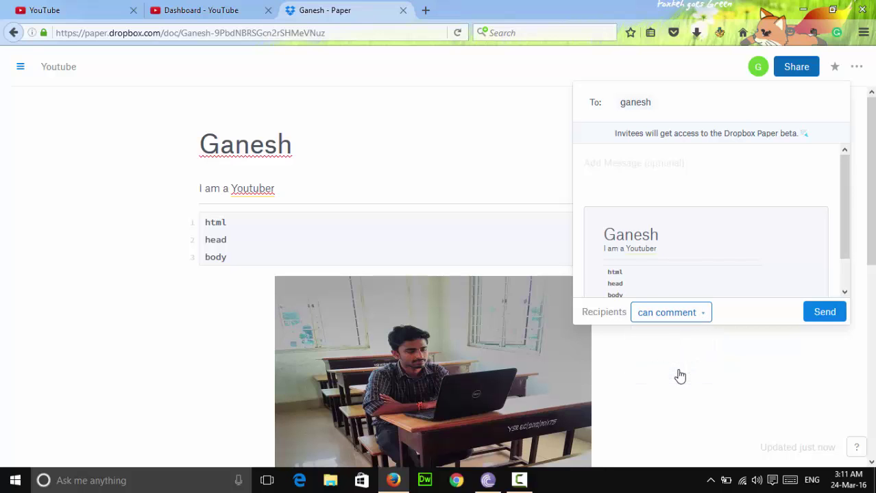
{"action": "left_click", "coordinate": [826, 312]}
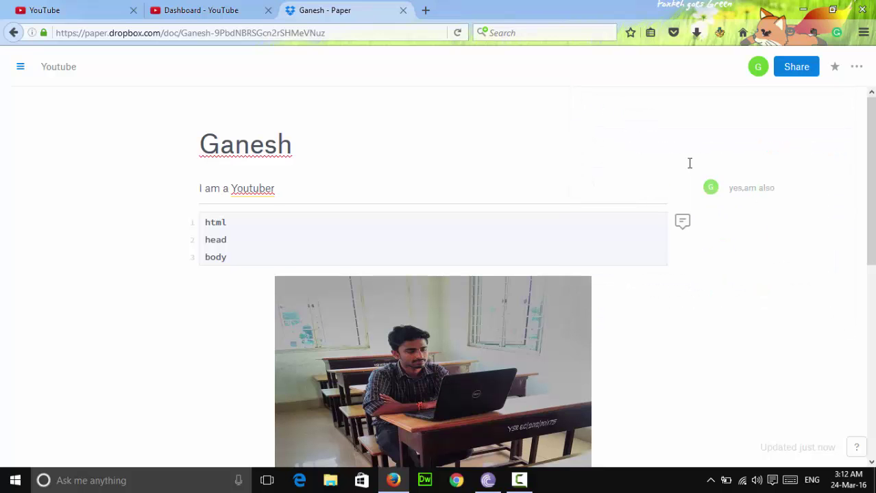
{"action": "scroll", "coordinate": [744, 266], "scroll_direction": "down", "scroll_amount": 3}
{"action": "scroll", "coordinate": [744, 265], "scroll_direction": "up", "scroll_amount": 1}
{"action": "scroll", "coordinate": [744, 266], "scroll_direction": "up", "scroll_amount": 2}
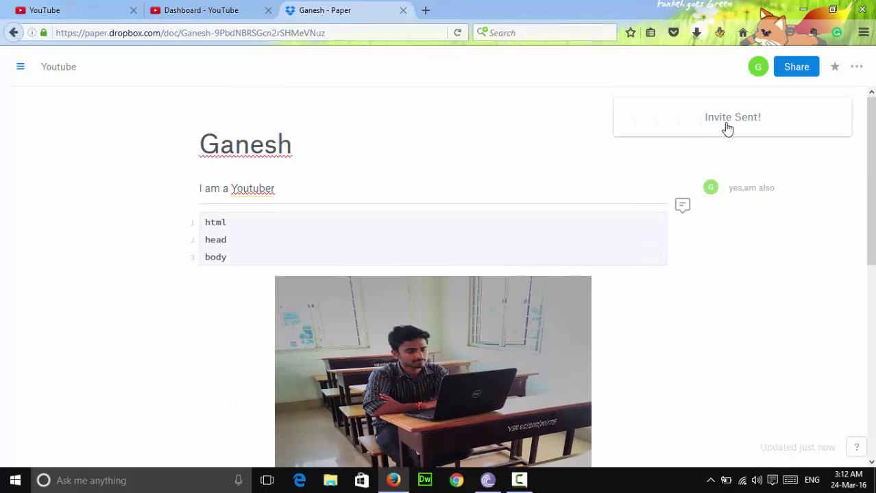
- Go to the Folders page, leaving the doc and discarding the unsaved comment
{"action": "left_click", "coordinate": [20, 69]}
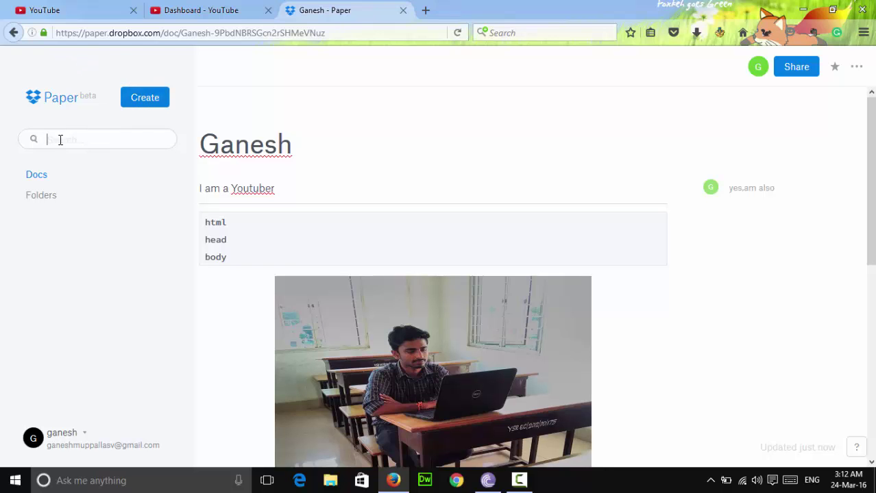
{"action": "left_click", "coordinate": [48, 201]}
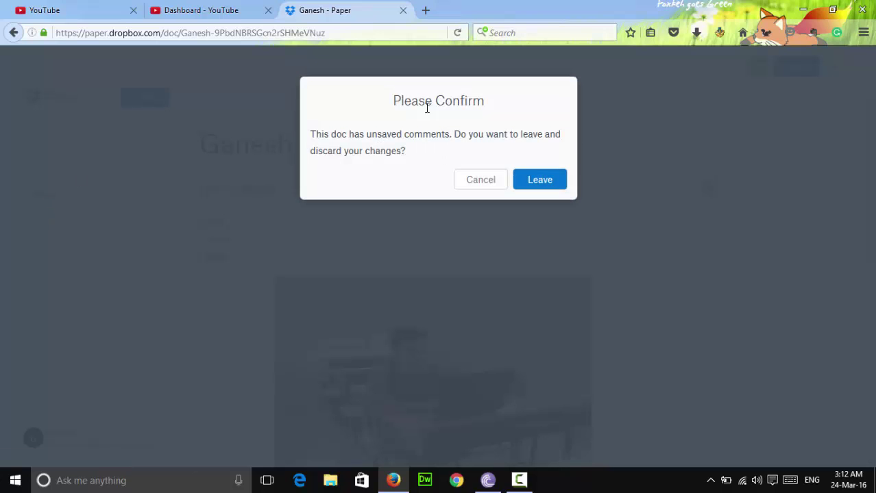
{"action": "left_click", "coordinate": [535, 183]}
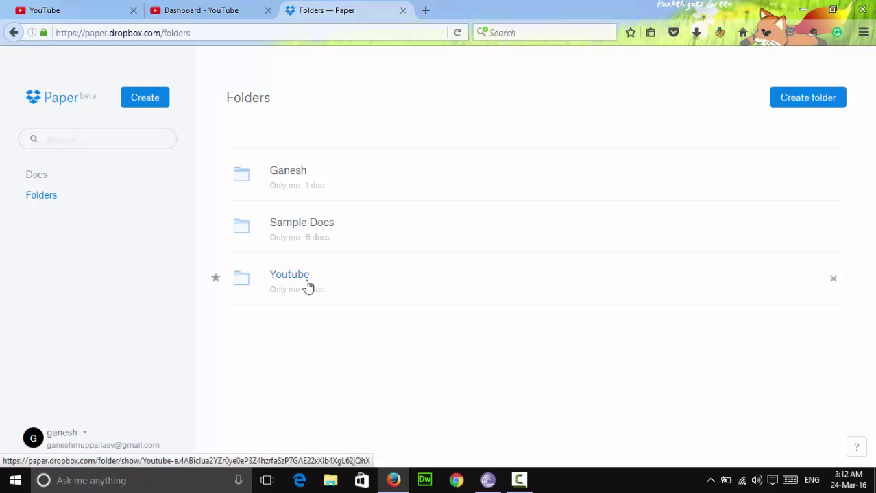
- Open the Ganesh doc from the Youtube folder, browse back twice, then forward to it
{"action": "left_click", "coordinate": [293, 281]}
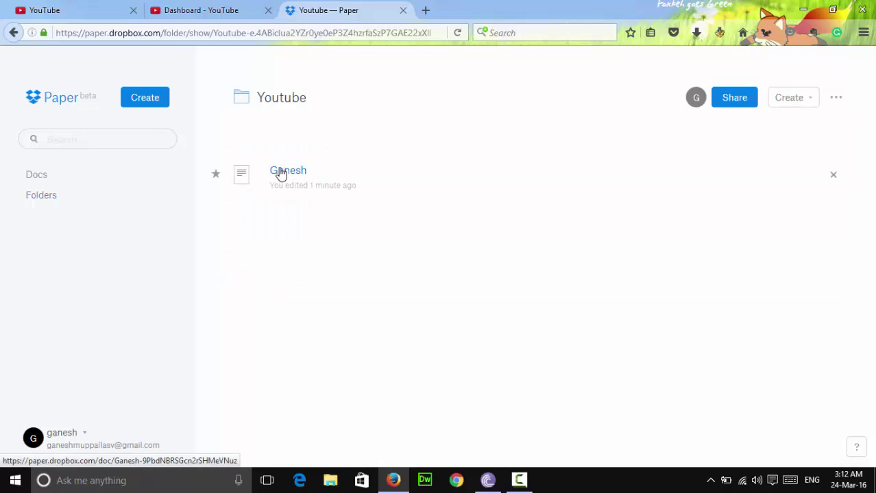
{"action": "left_click", "coordinate": [281, 173]}
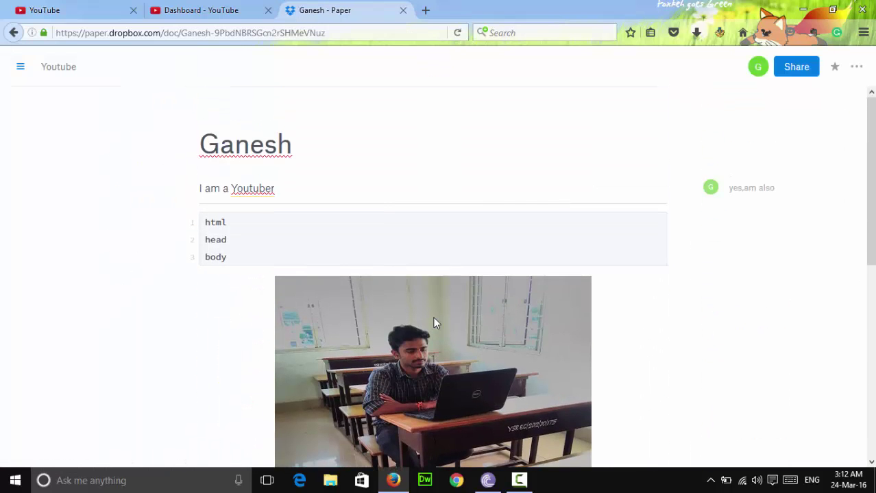
{"action": "scroll", "coordinate": [435, 318], "scroll_direction": "up", "scroll_amount": 5}
{"action": "left_click", "coordinate": [13, 33]}
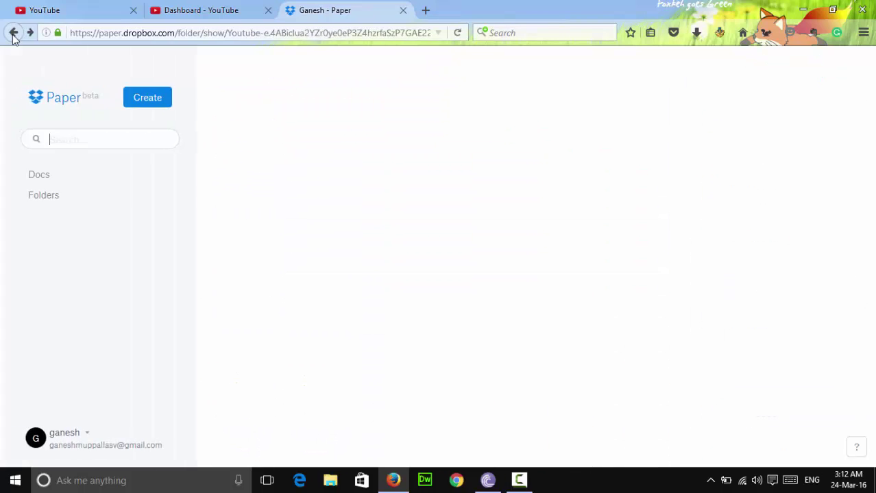
{"action": "left_click", "coordinate": [13, 33]}
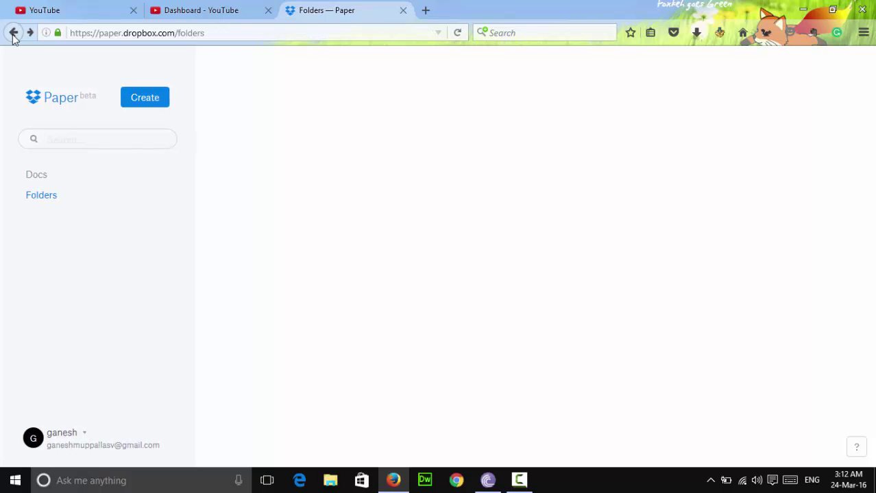
{"action": "left_click", "coordinate": [13, 34]}
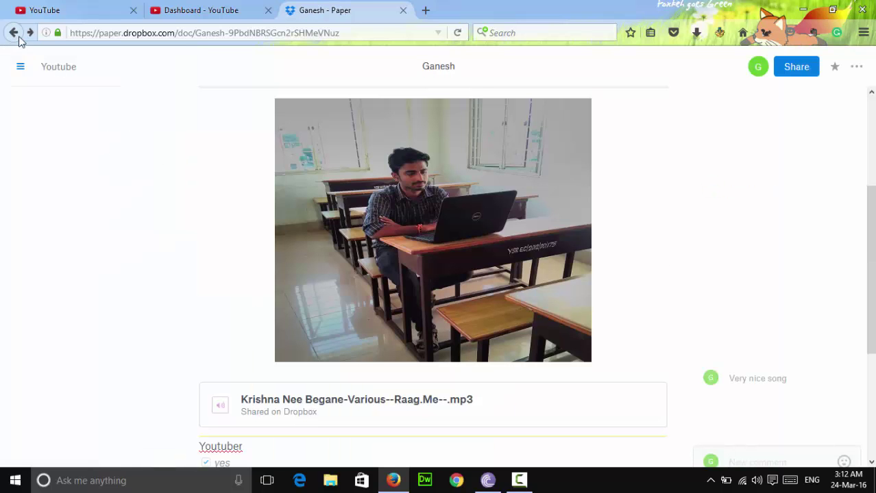
{"action": "scroll", "coordinate": [197, 198], "scroll_direction": "up", "scroll_amount": 3}
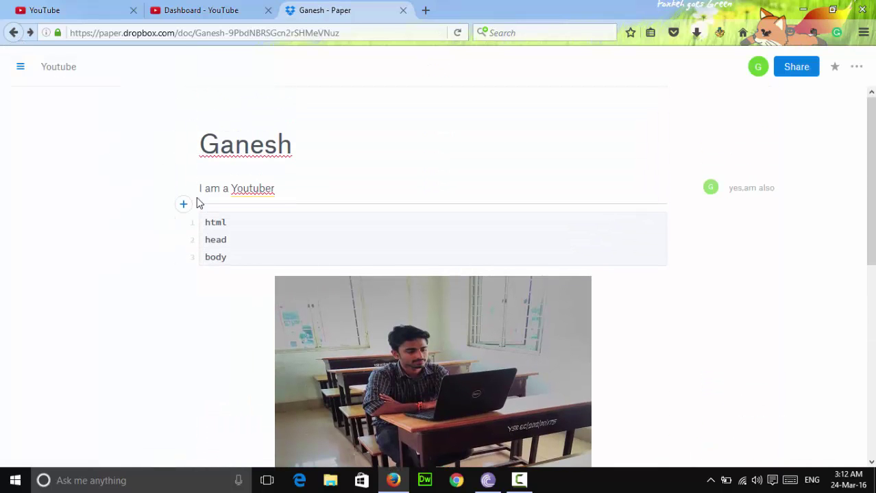